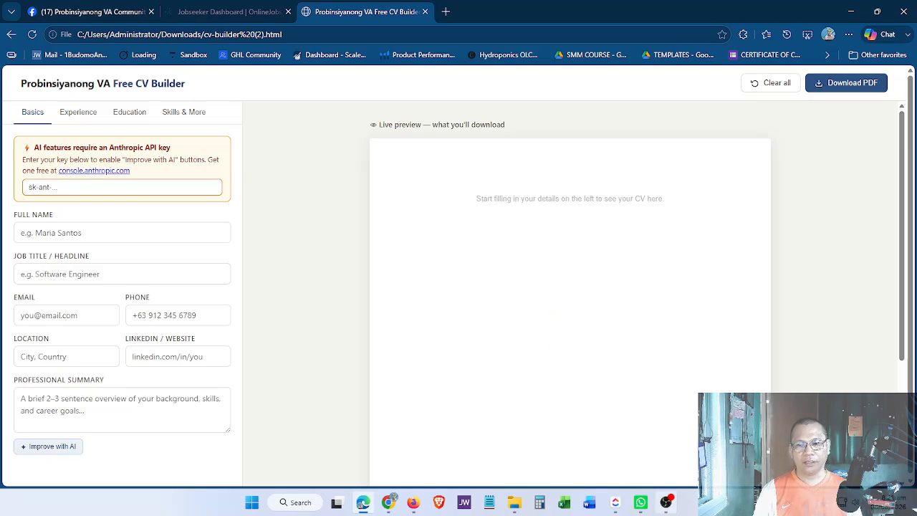
Enter the candidate's full name and choose the saved headline 'Amazon PPC Manager / Account Executive'.
left_click(667, 507)
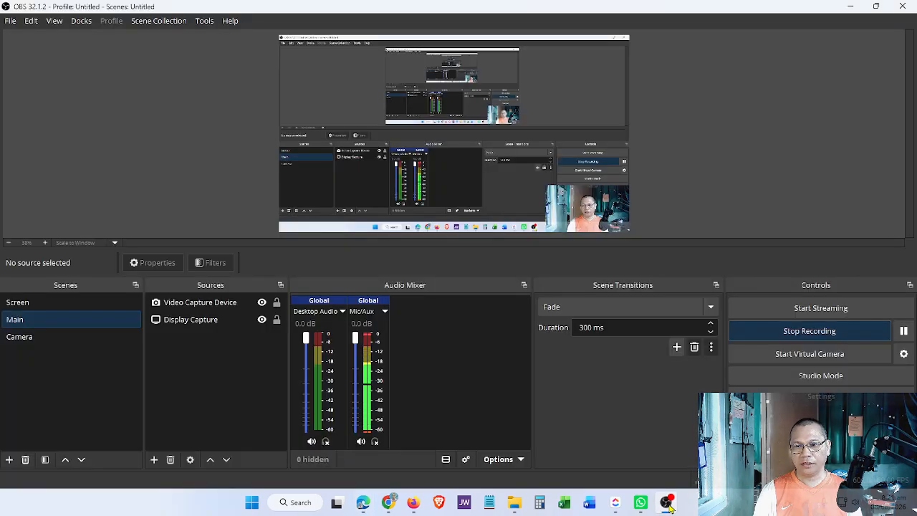
left_click(667, 507)
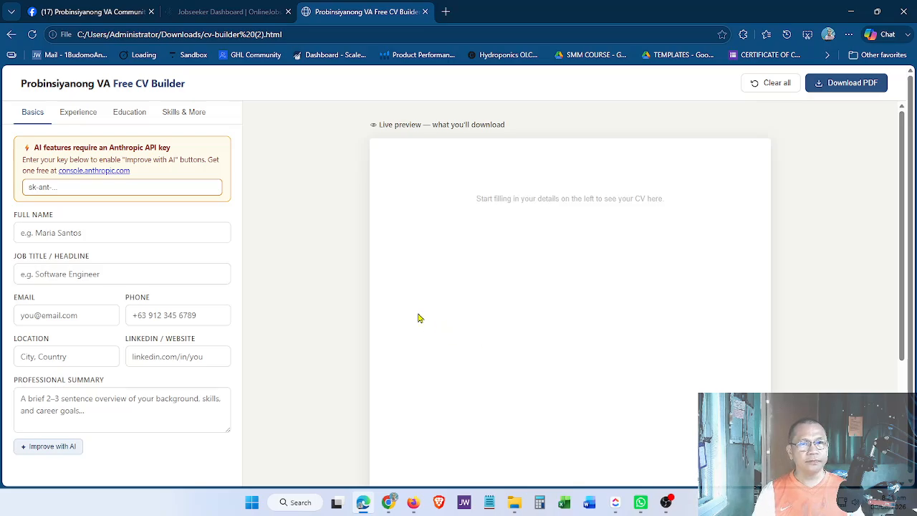
left_click(140, 234)
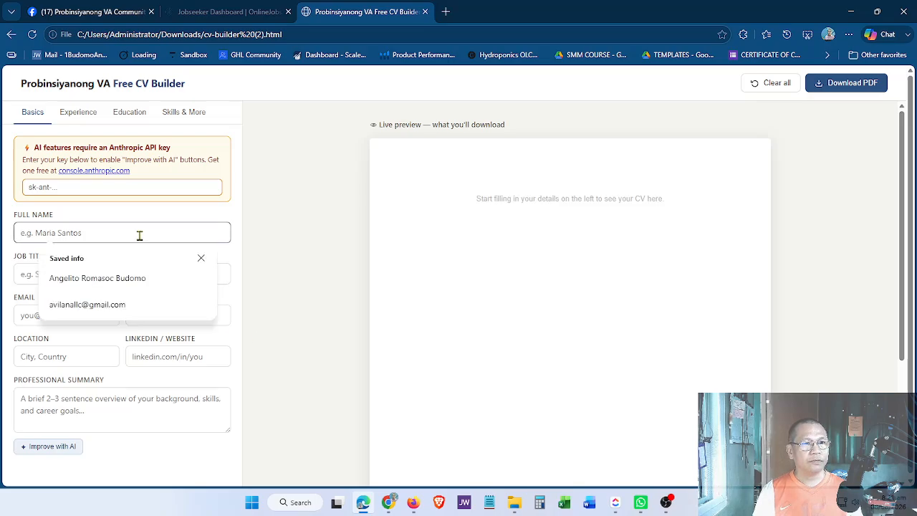
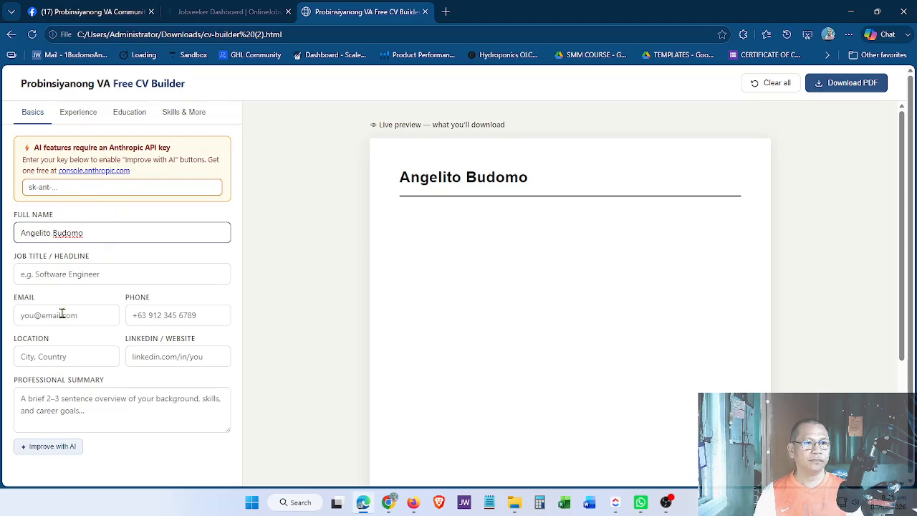
left_click(67, 274)
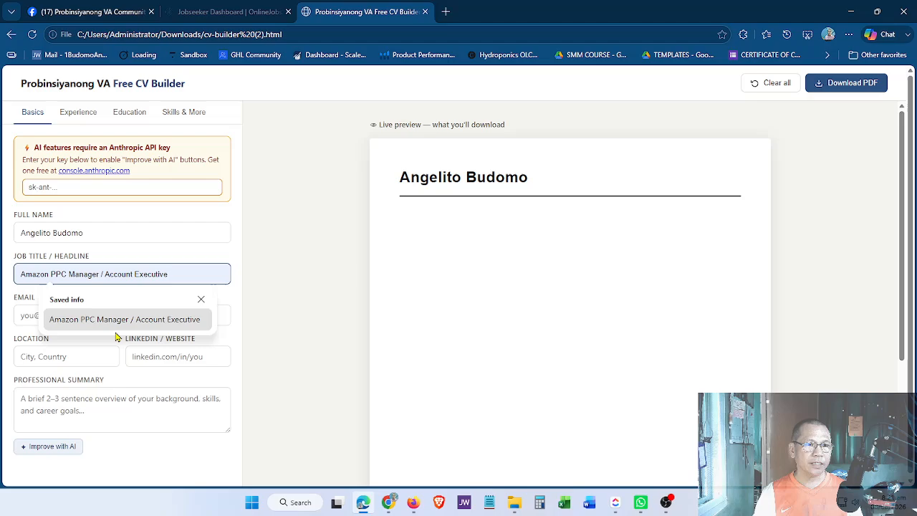
left_click(119, 326)
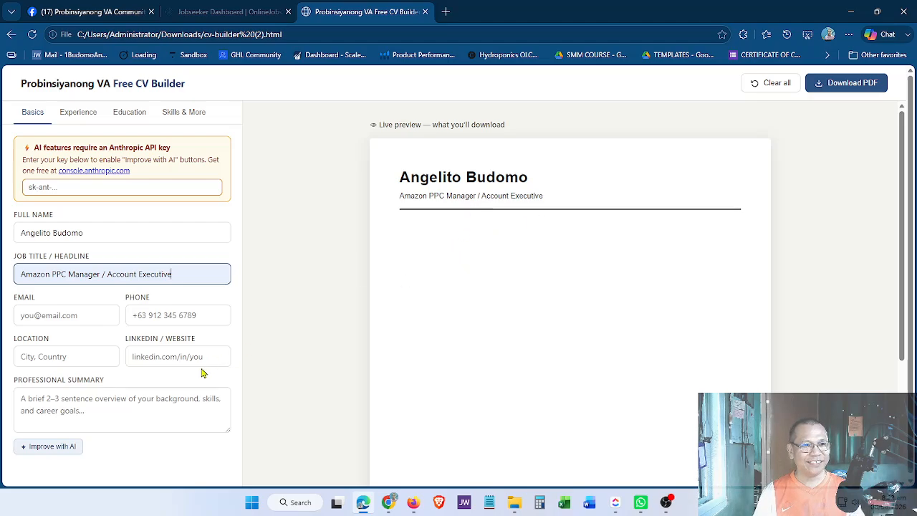
Fill in the saved email address and the candidate's phone number.
left_click(71, 317)
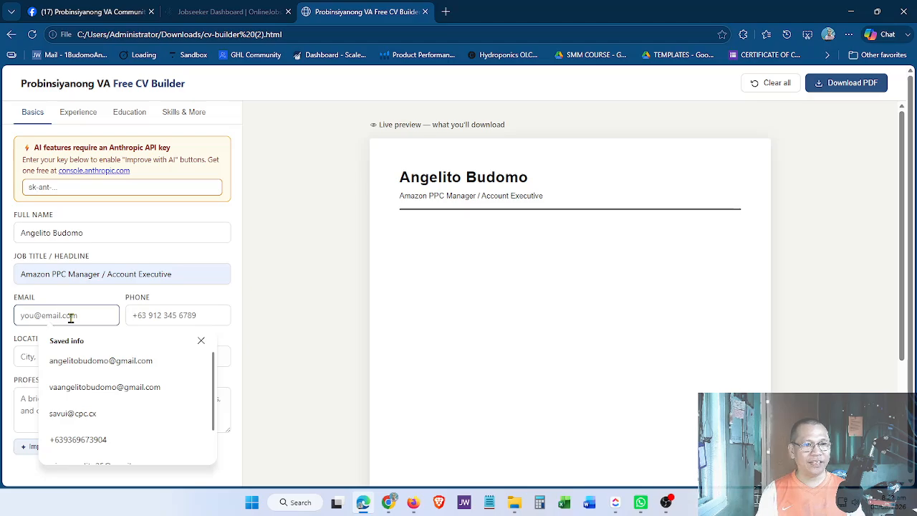
left_click(90, 362)
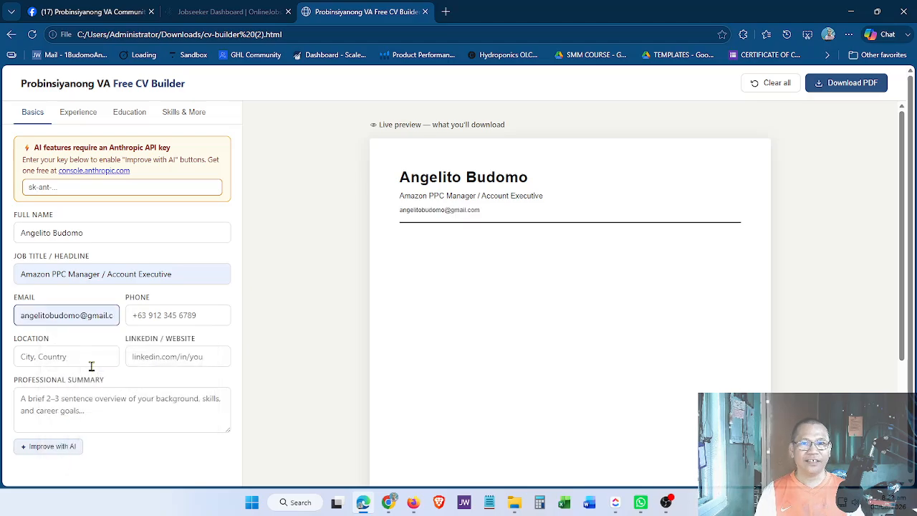
left_click(169, 316)
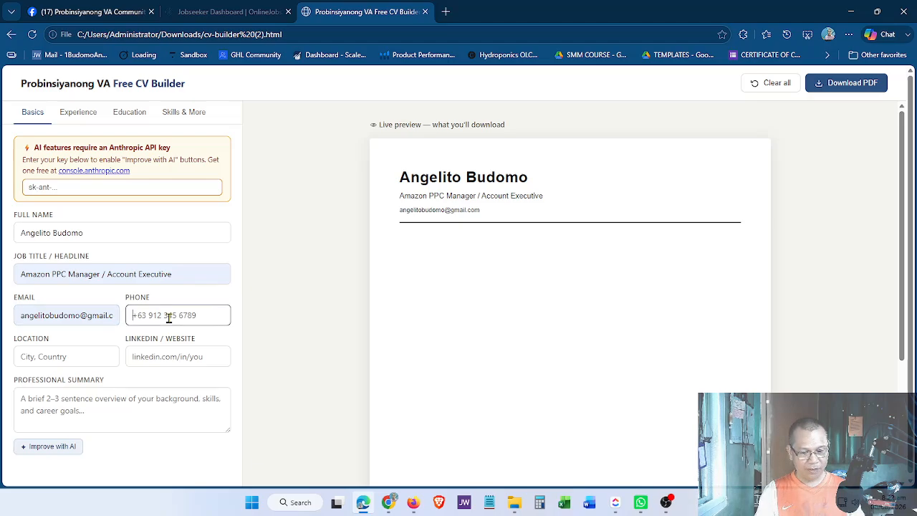
type("+63")
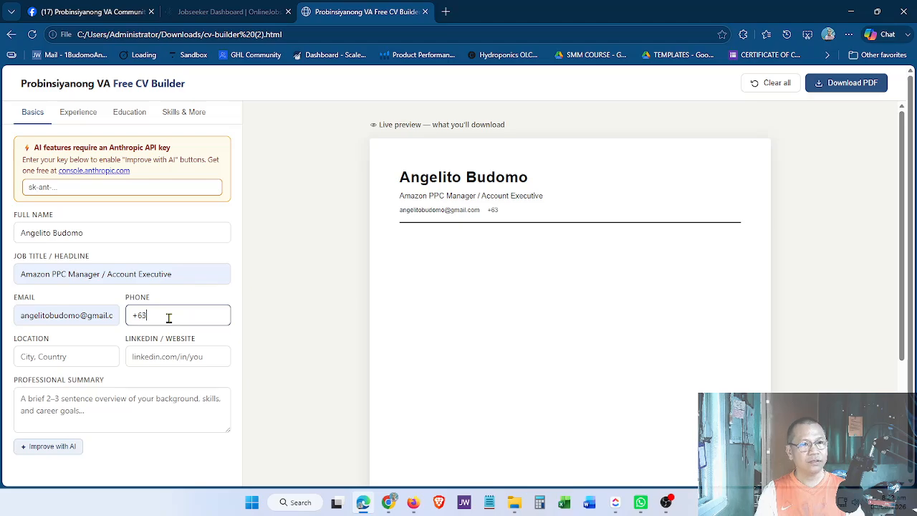
type("12345679")
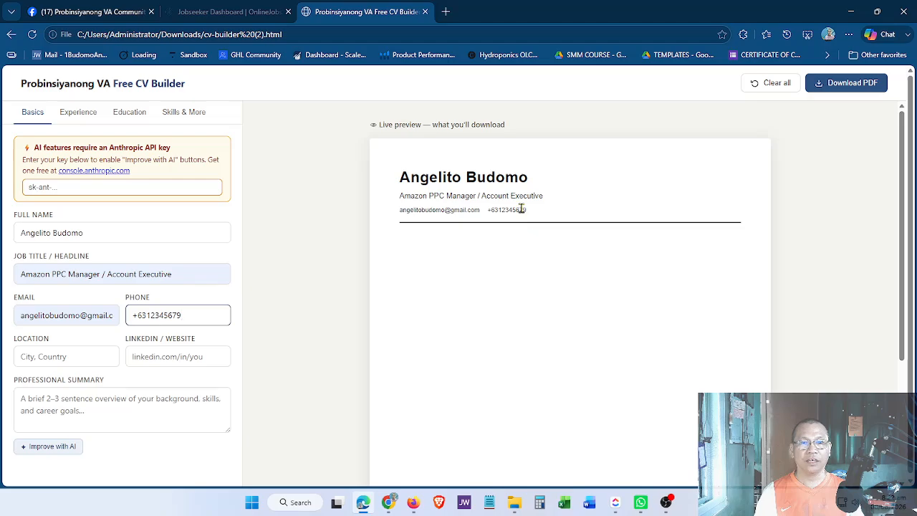
Enter the candidate's location and website link in the contact fields.
left_click(84, 356)
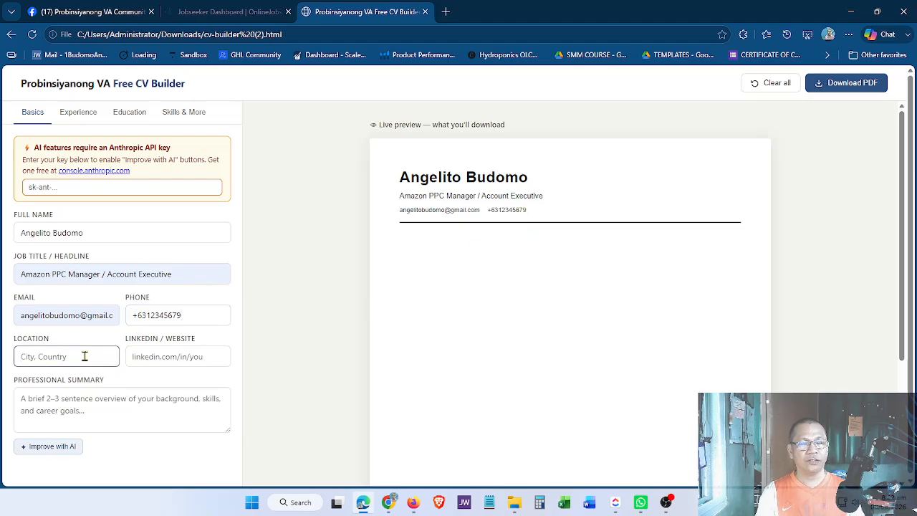
type("Pp")
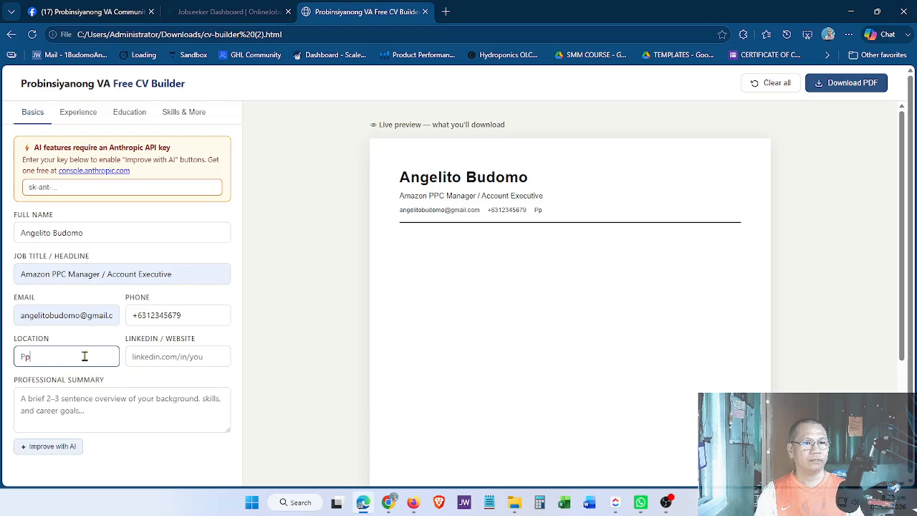
type("angasinan")
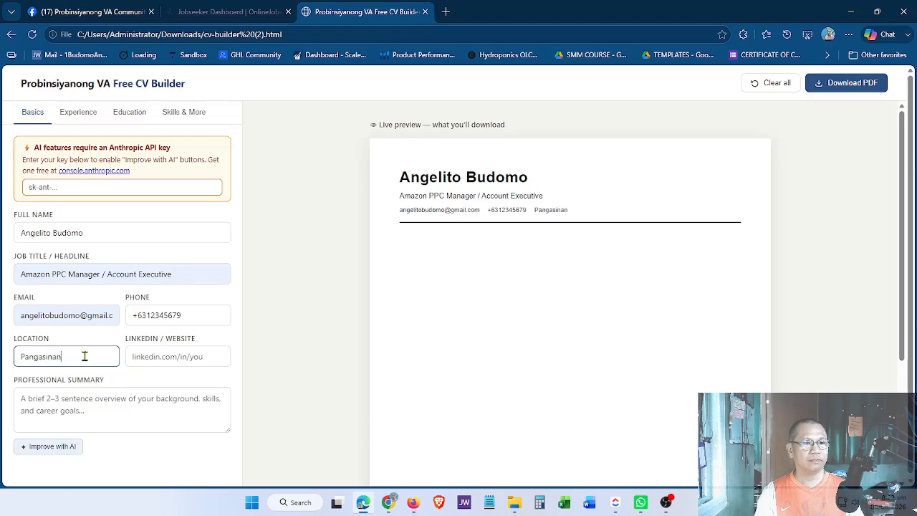
type(", Philippines")
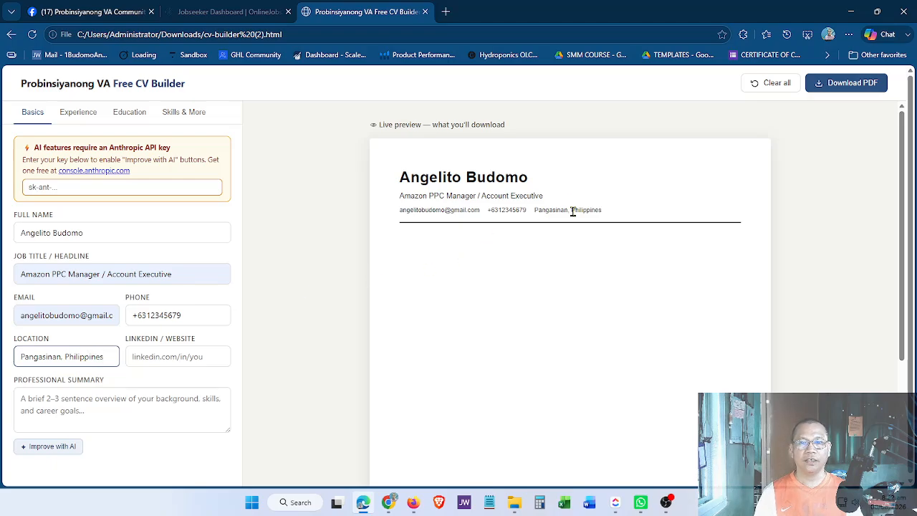
left_click(161, 360)
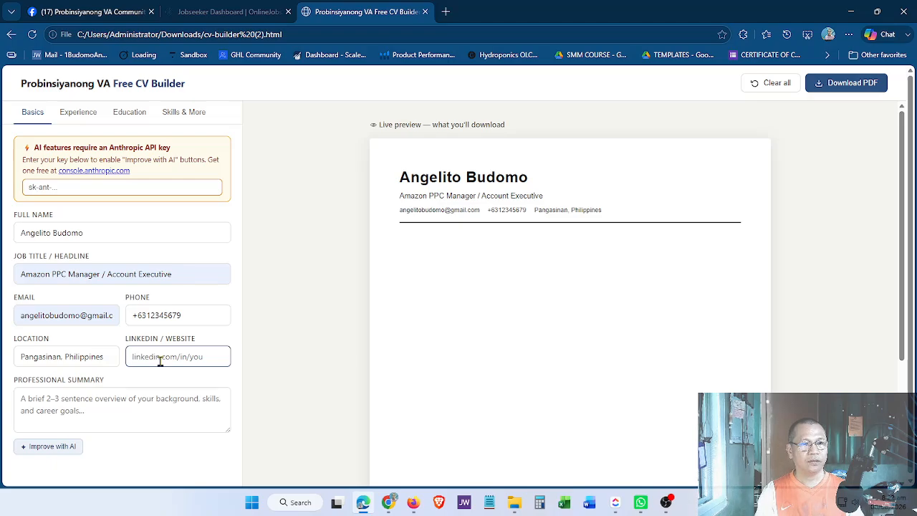
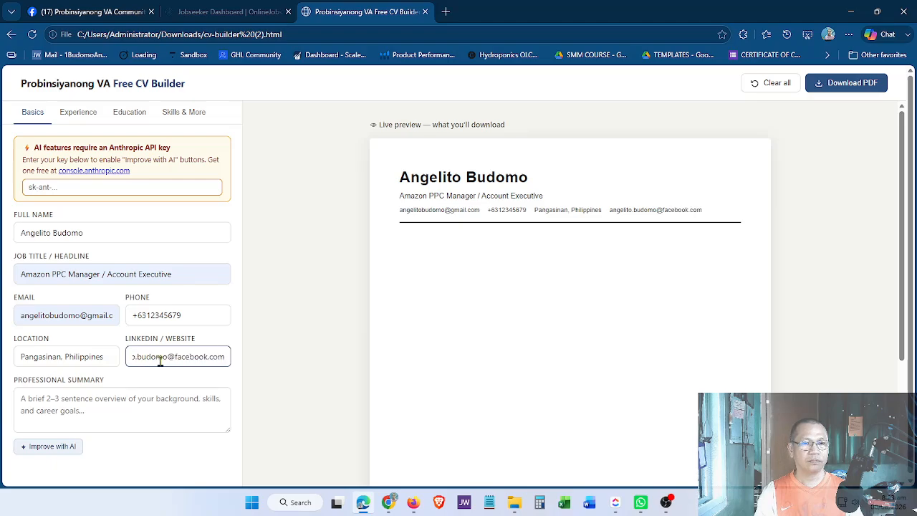
left_click(134, 400)
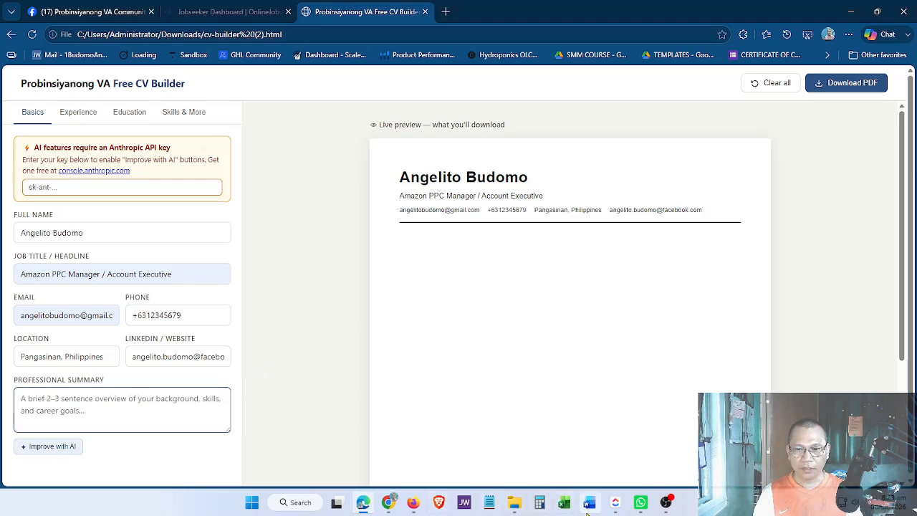
Select both Profile paragraphs from the existing CV in Google Docs to copy them.
left_click(387, 502)
left_click(536, 347)
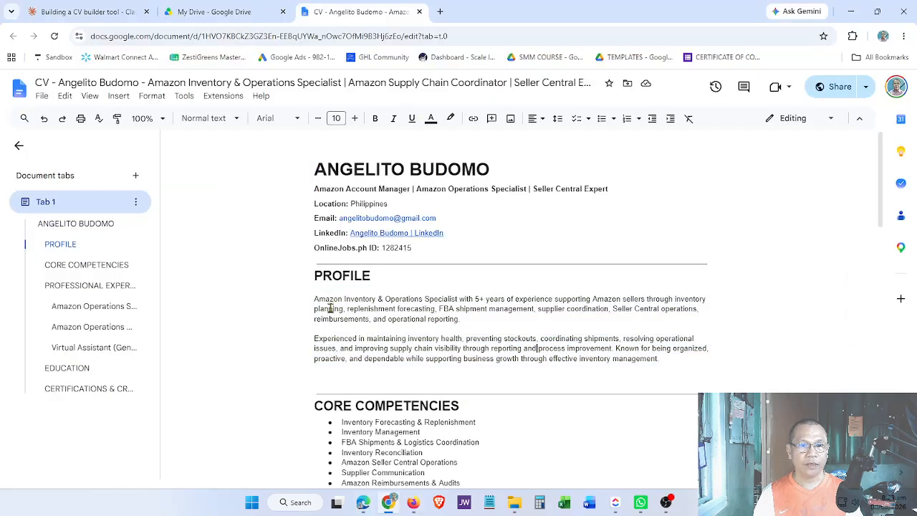
left_click_drag(314, 298, 666, 361)
key("ctrl+c")
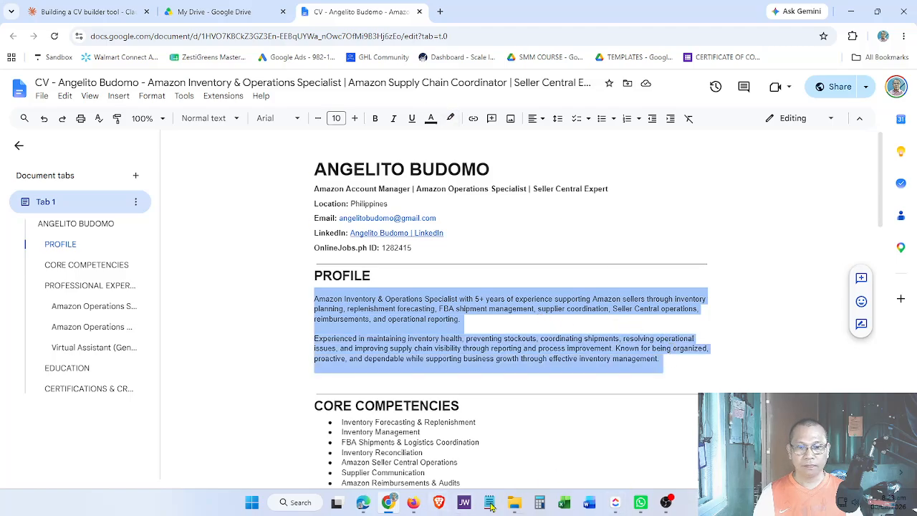
left_click(363, 506)
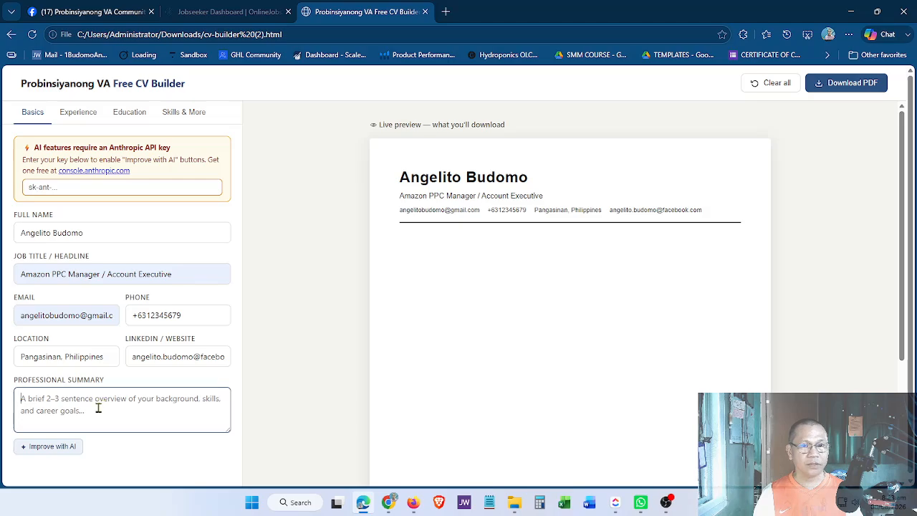
Paste the copied profile text into the Professional Summary box.
key("ctrl+v")
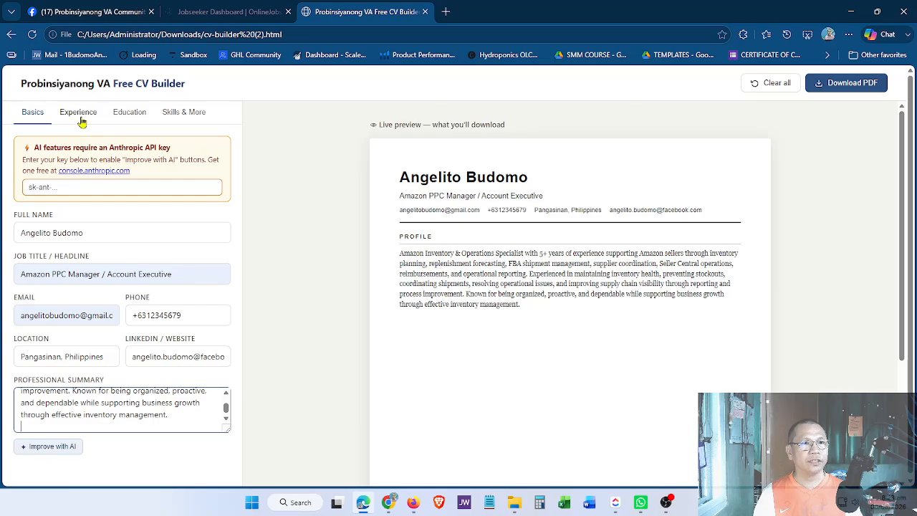
Add a new work experience entry titled Inventory Manager.
left_click(81, 121)
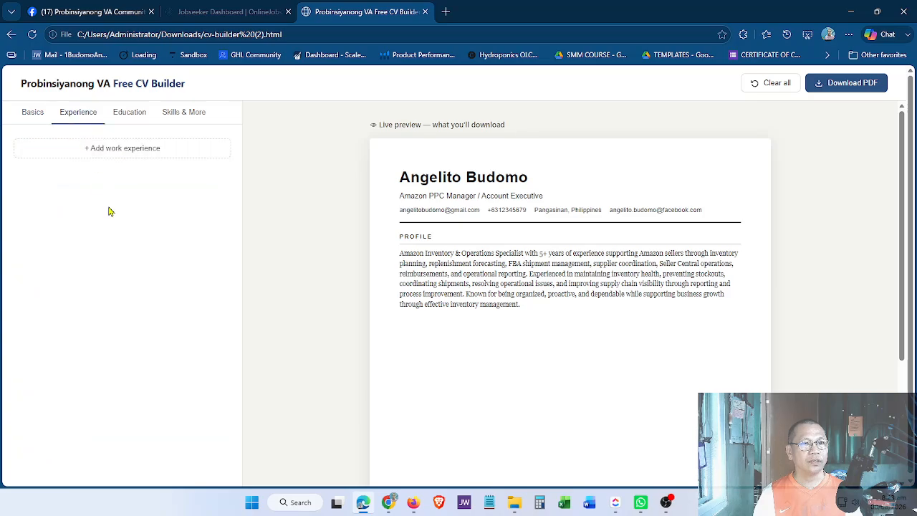
left_click(119, 152)
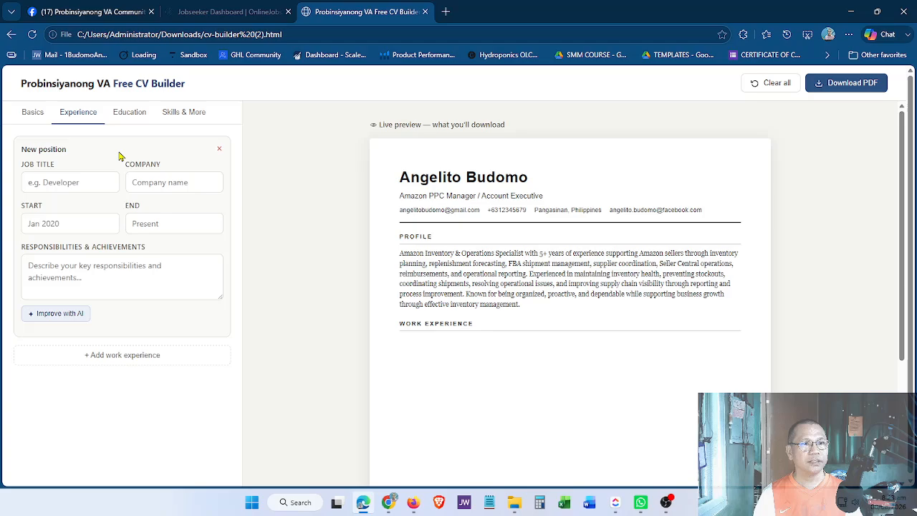
left_click(78, 180)
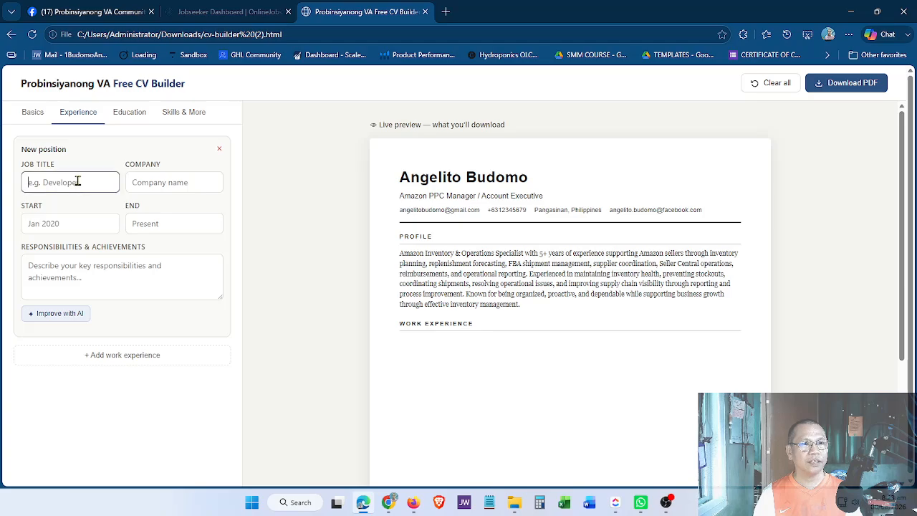
type("Invent")
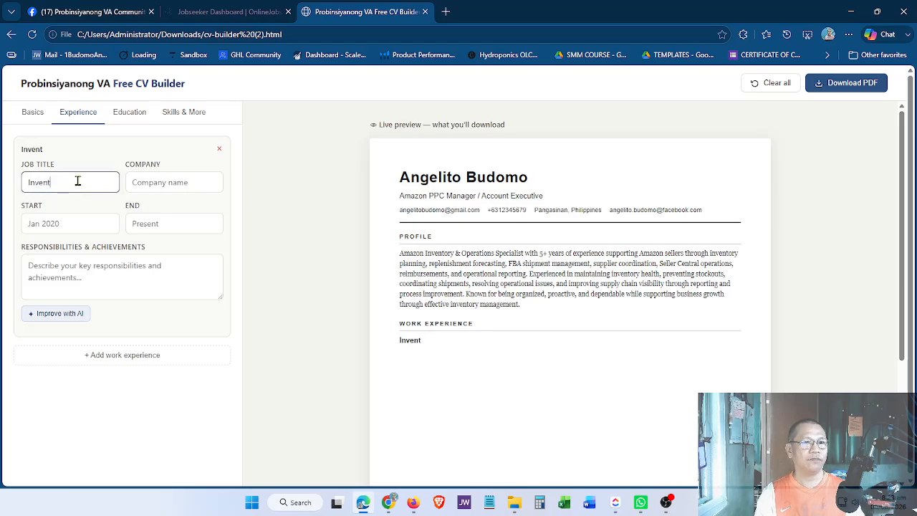
type("ory Manager")
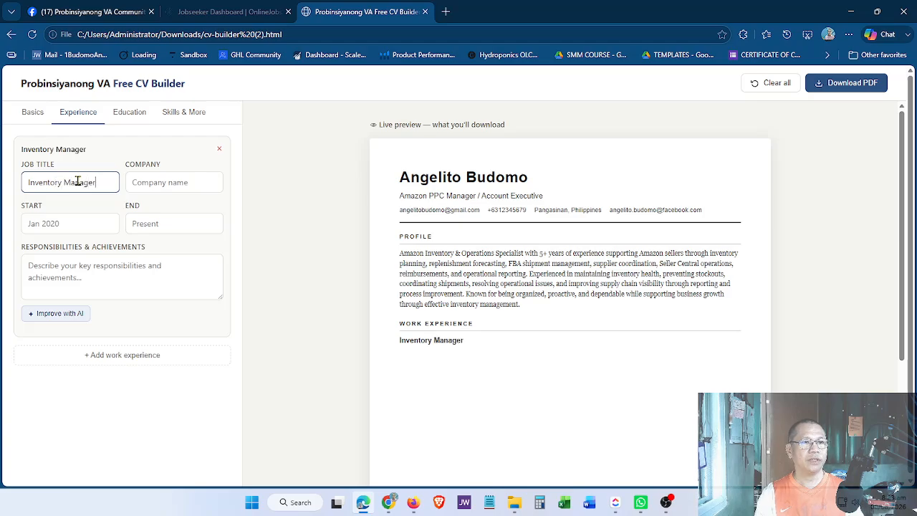
Set the entry's company to Zestigreens, running from January 2026 to Present.
key("Tab")
type("Zestigr")
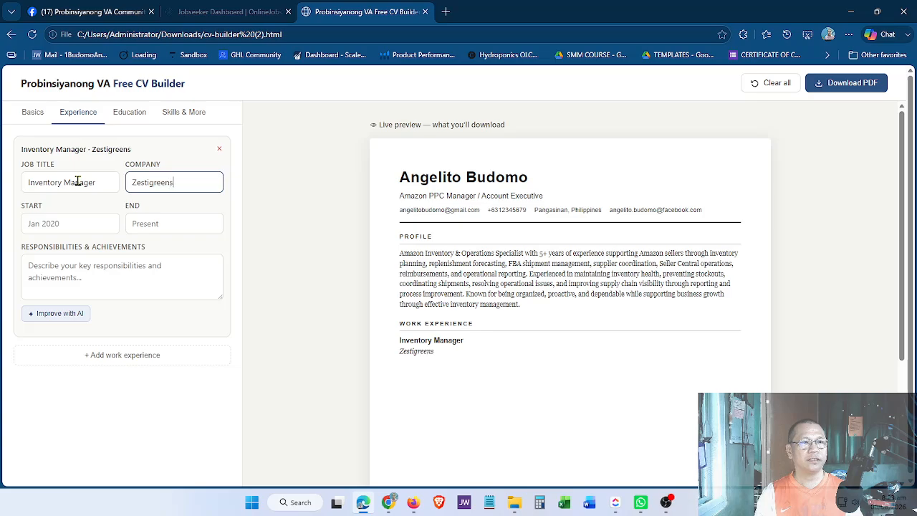
key("Tab")
type("Janu")
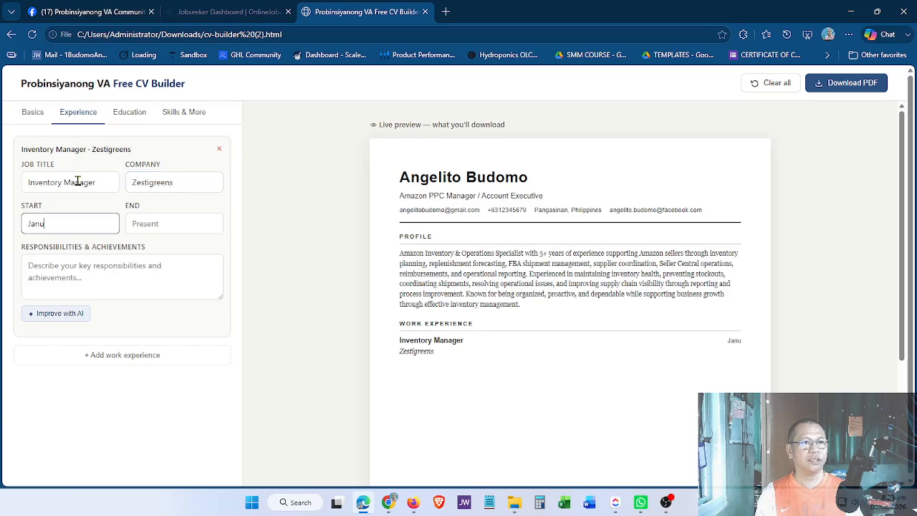
type("ary 2020")
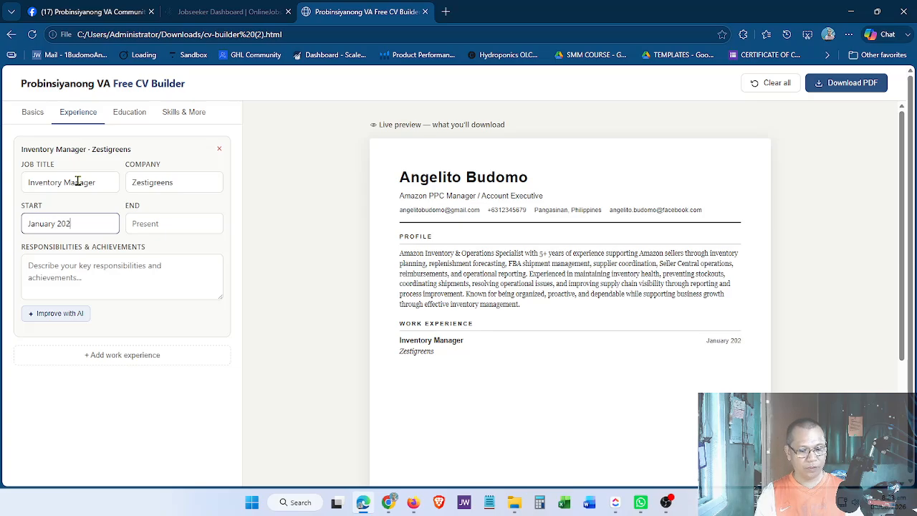
key("BackSpace")
type("6")
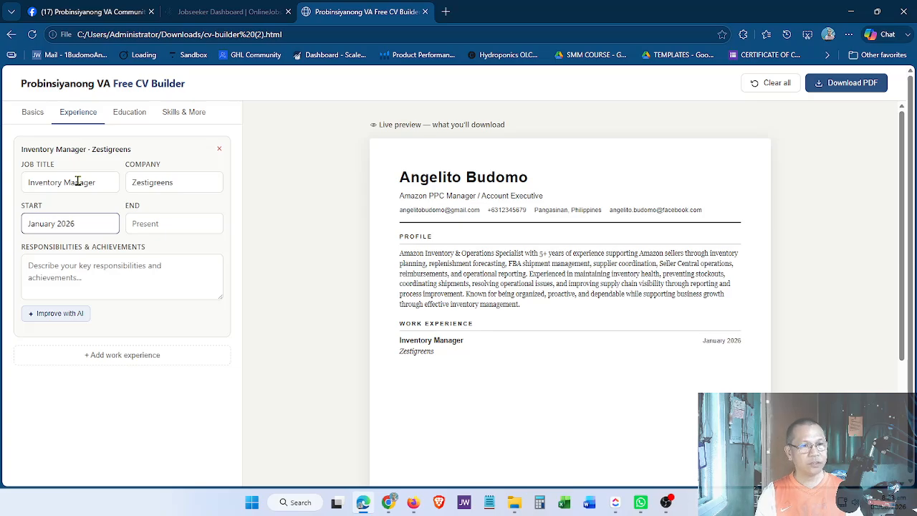
key("Tab")
type("Present")
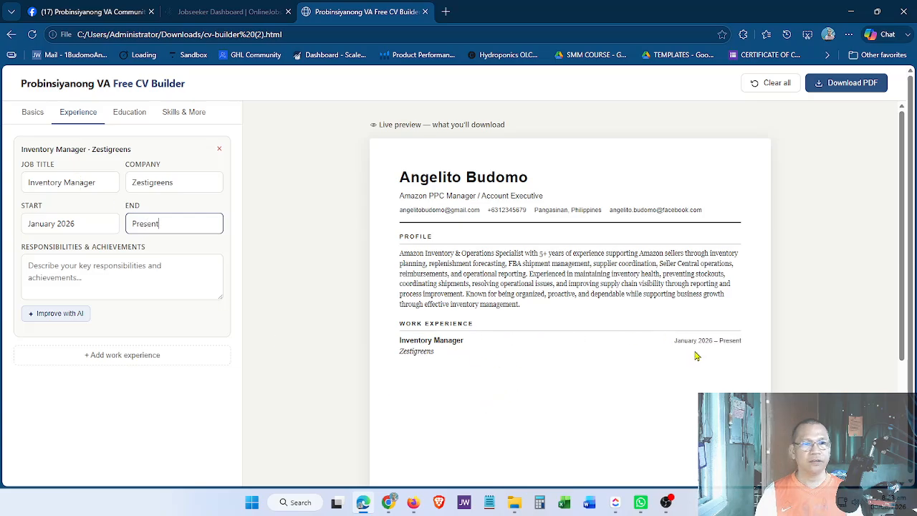
left_click(90, 281)
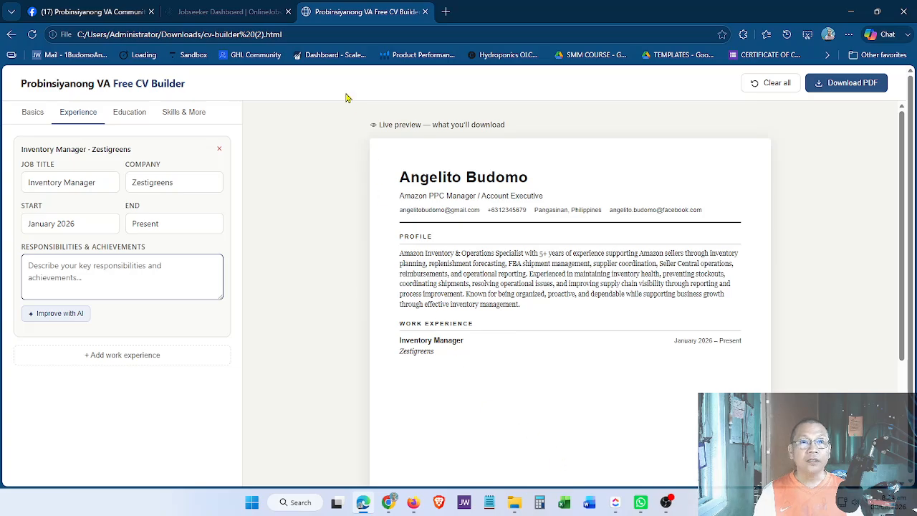
Select all the Zestigreens bullet points under Professional Experience in the Google Docs CV.
left_click(388, 502)
scroll(518, 348, "down", 6)
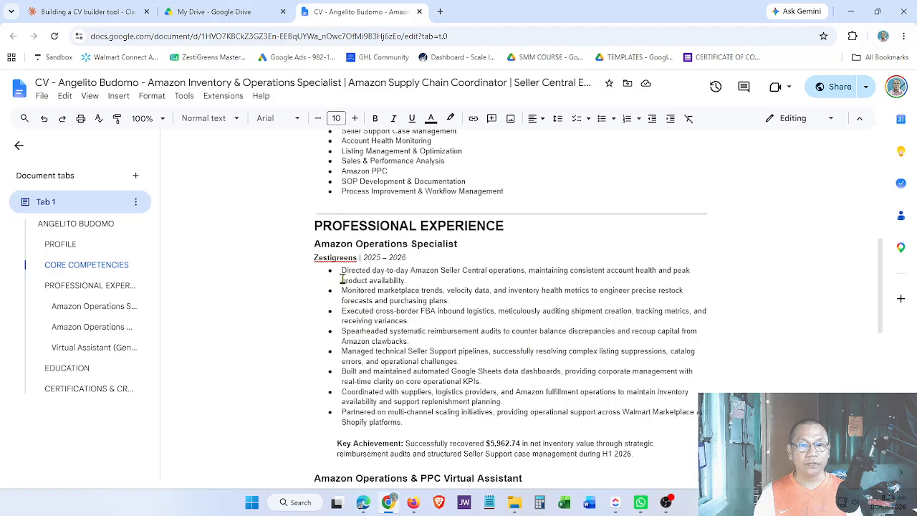
left_click_drag(329, 272, 423, 422)
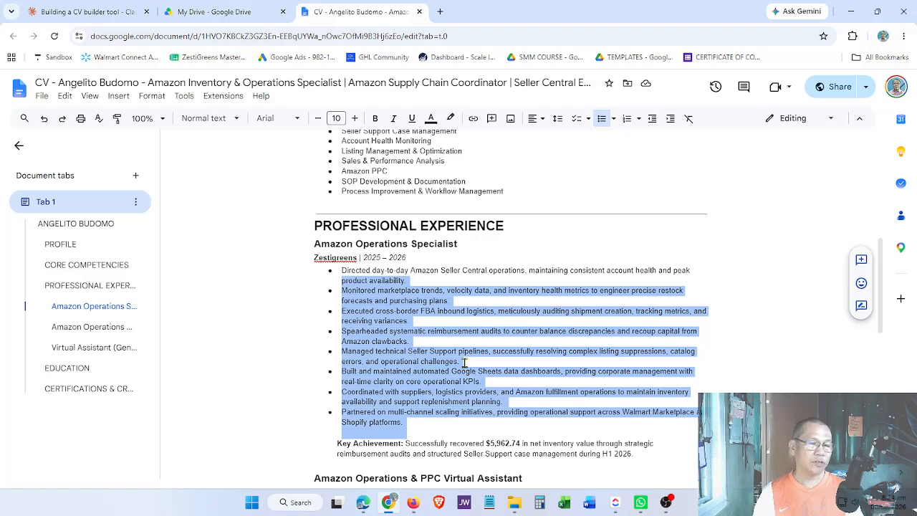
left_click(354, 314)
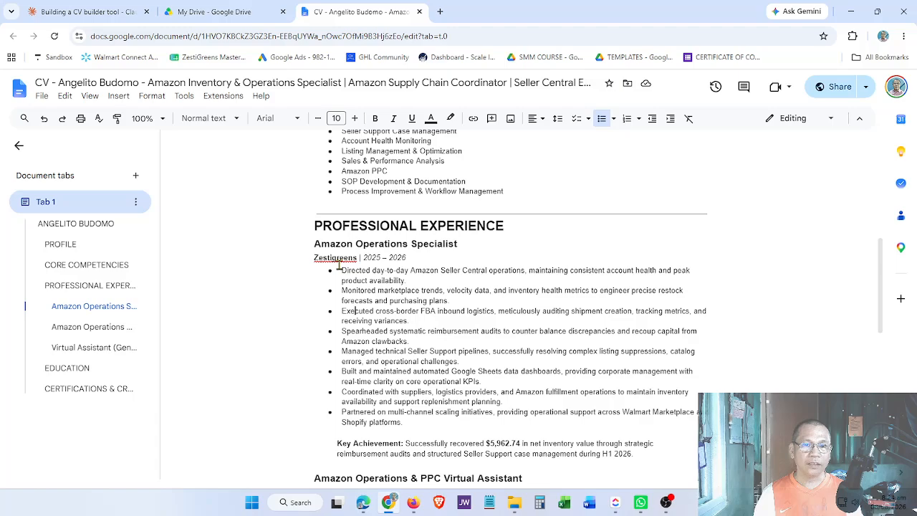
left_click_drag(339, 269, 414, 421)
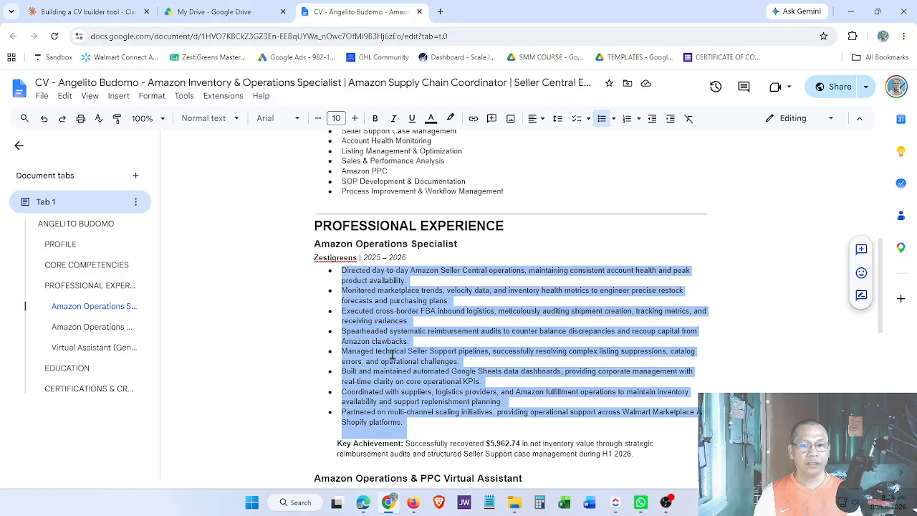
Paste the Zestigreens bullets into the Inventory Manager entry's Responsibilities & Achievements.
left_click(365, 506)
key("ctrl+v")
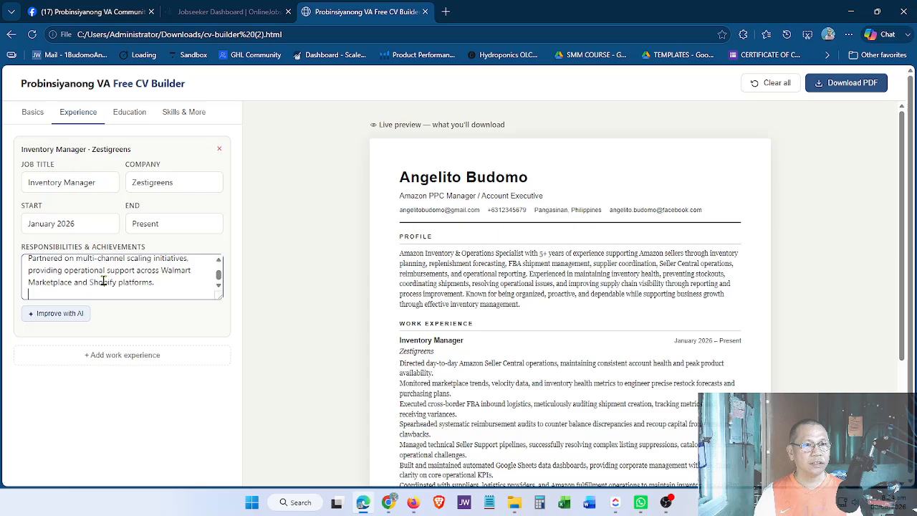
scroll(474, 336, "down", 2)
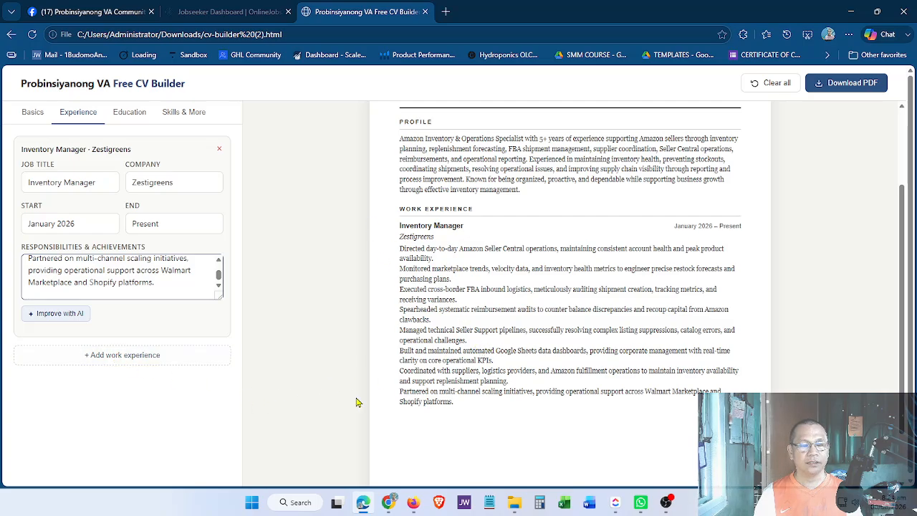
scroll(467, 391, "down", 1)
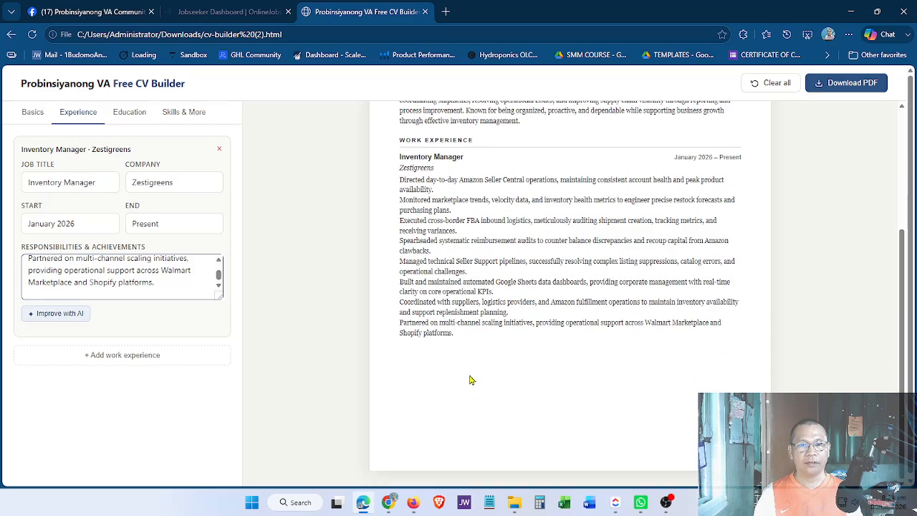
scroll(470, 378, "up", 3)
scroll(476, 343, "down", 1)
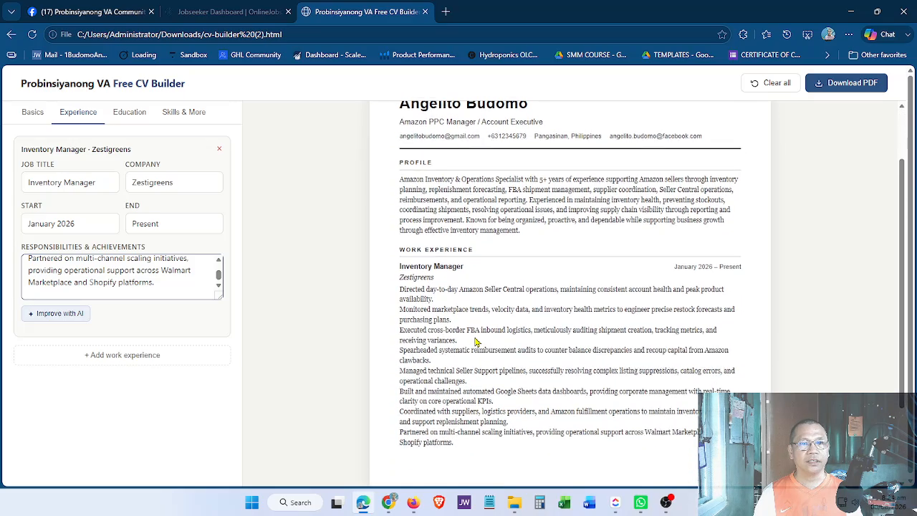
scroll(476, 343, "up", 1)
Add an education entry with degree A.B. English.
left_click(141, 118)
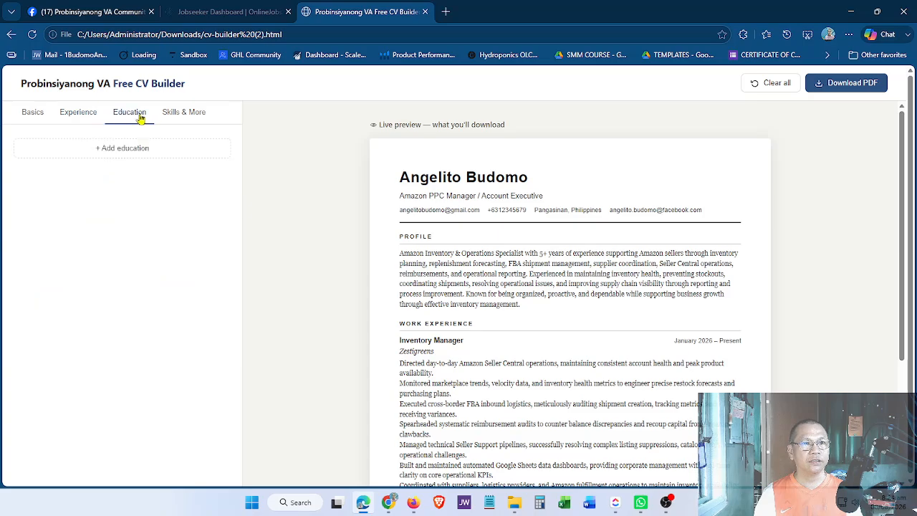
left_click(126, 153)
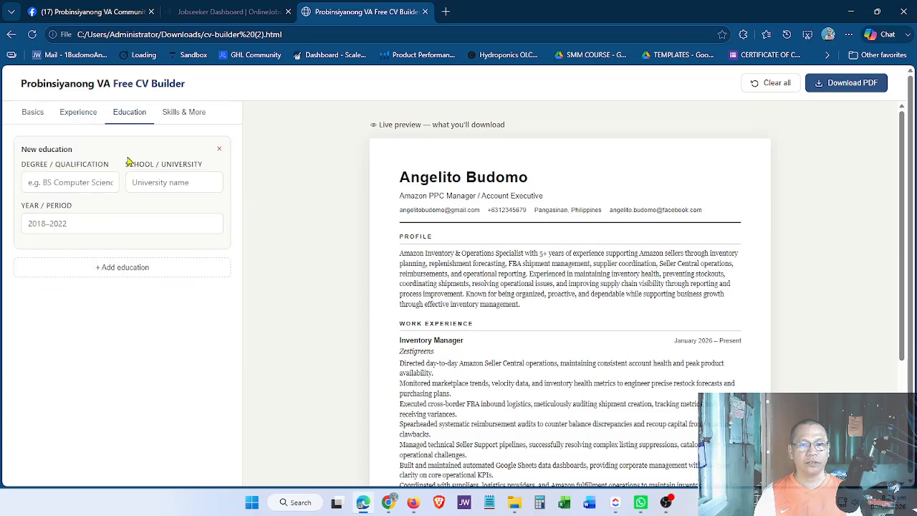
scroll(455, 245, "down", 3)
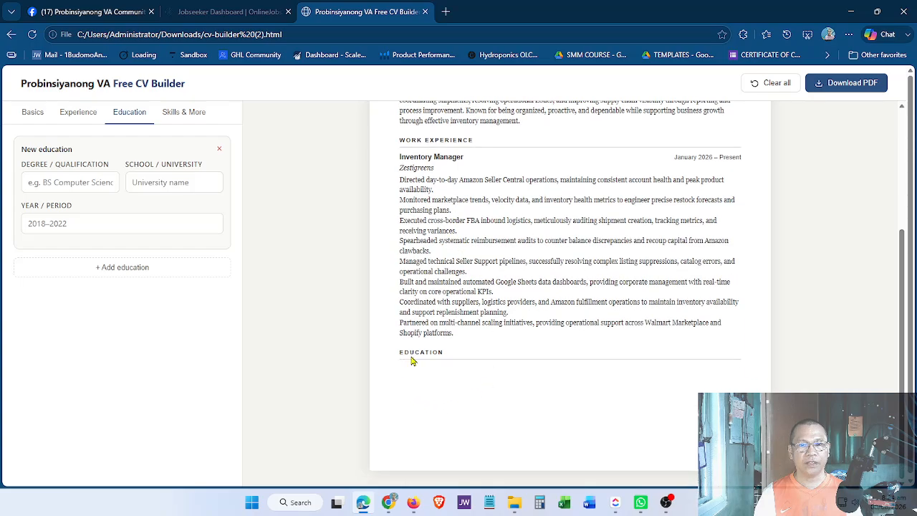
left_click(77, 184)
type("A")
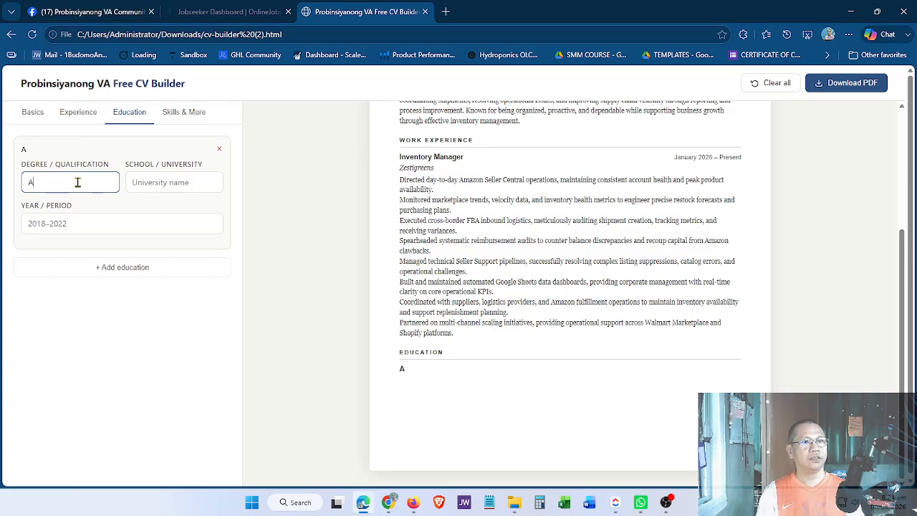
type(".B. Engl")
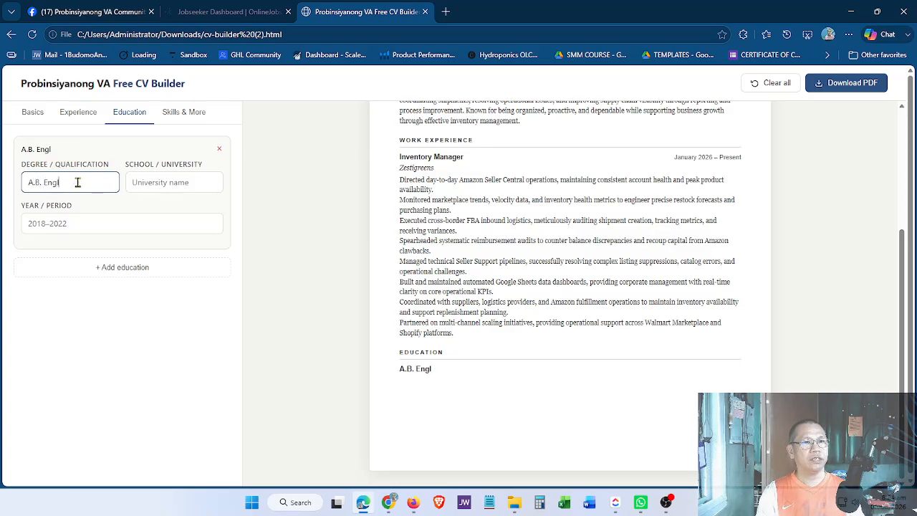
type("sisgh")
key("Tab")
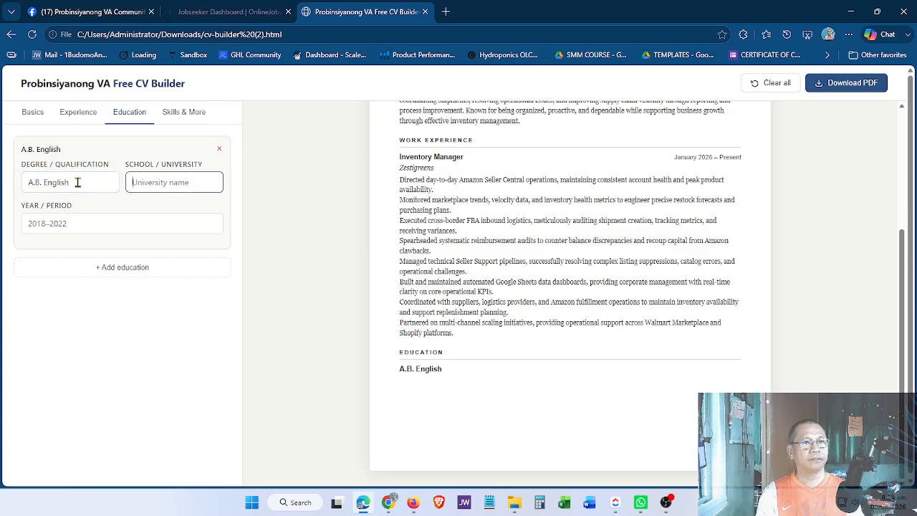
Set the school to Pangasinan State University and the period to 2018-2022.
type("Pangasinau")
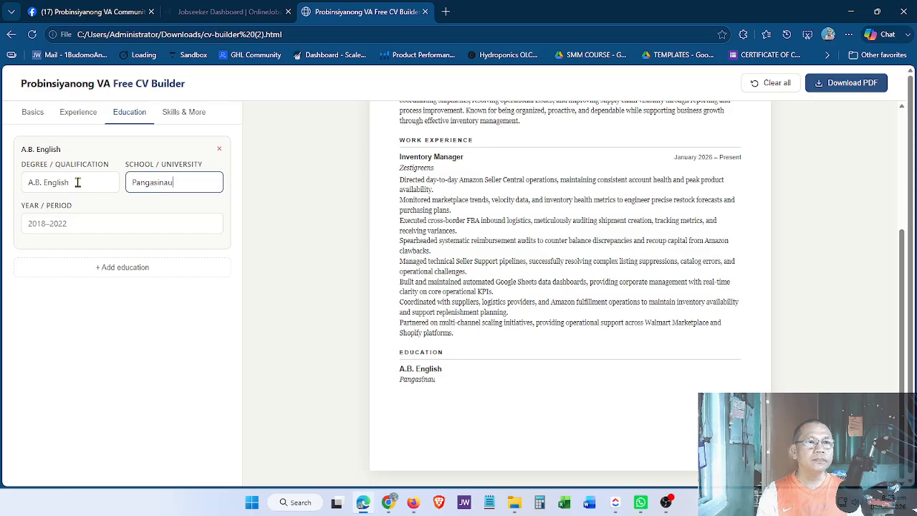
key("BackSpace")
type("n State")
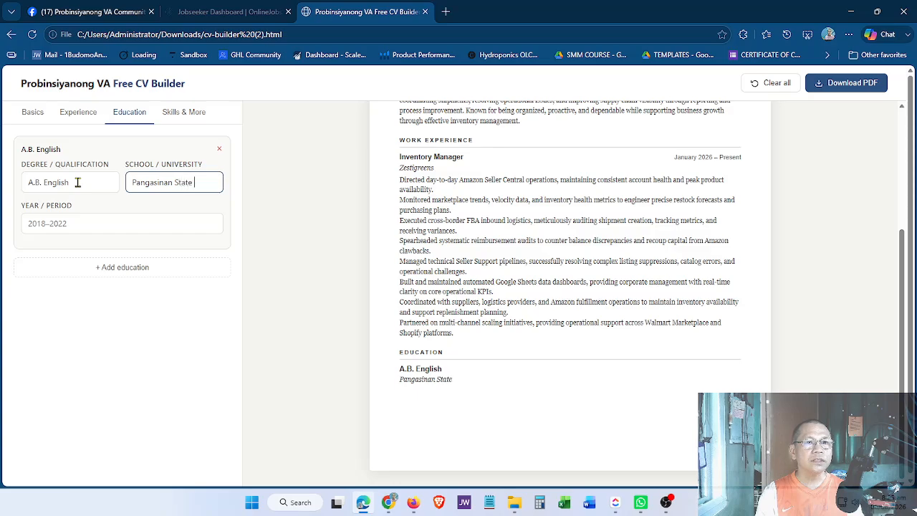
type(" Universtiry")
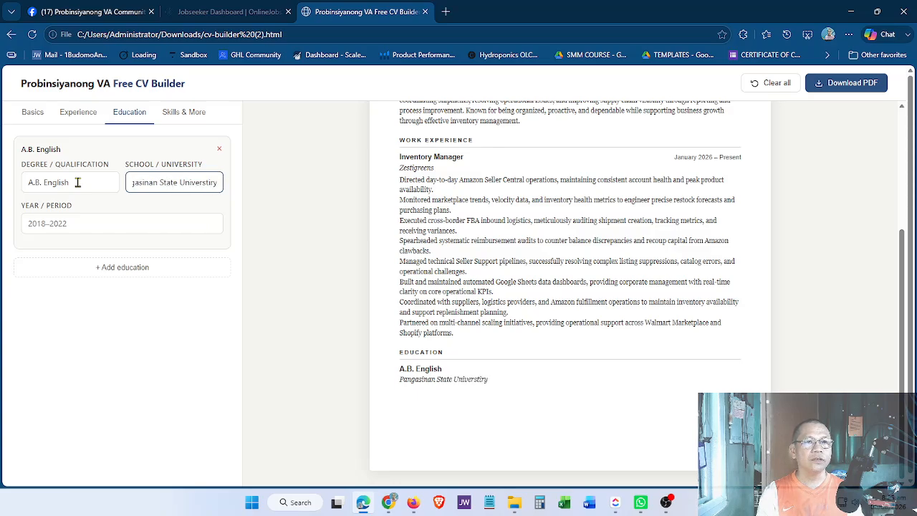
key("BackSpace")
key("BackSpace")
key("BackSpace")
key("BackSpace")
type("ity")
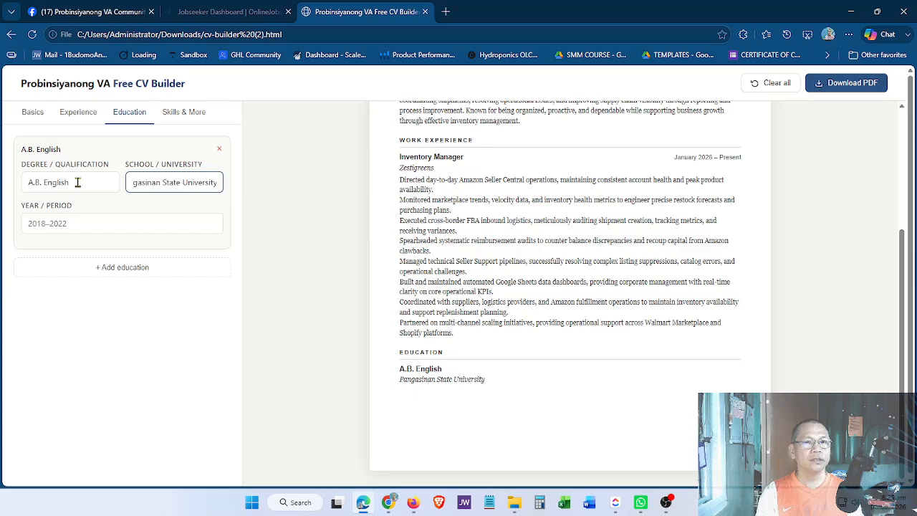
key("Tab")
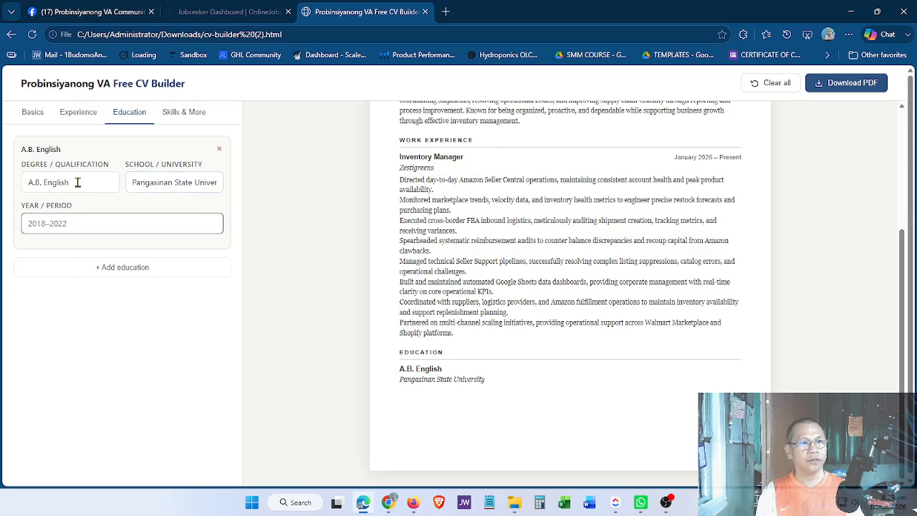
type("20")
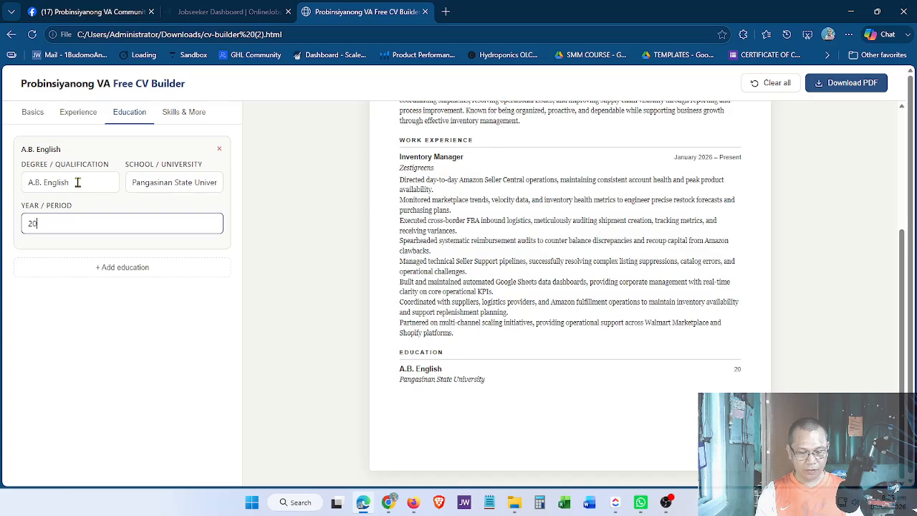
type("18-")
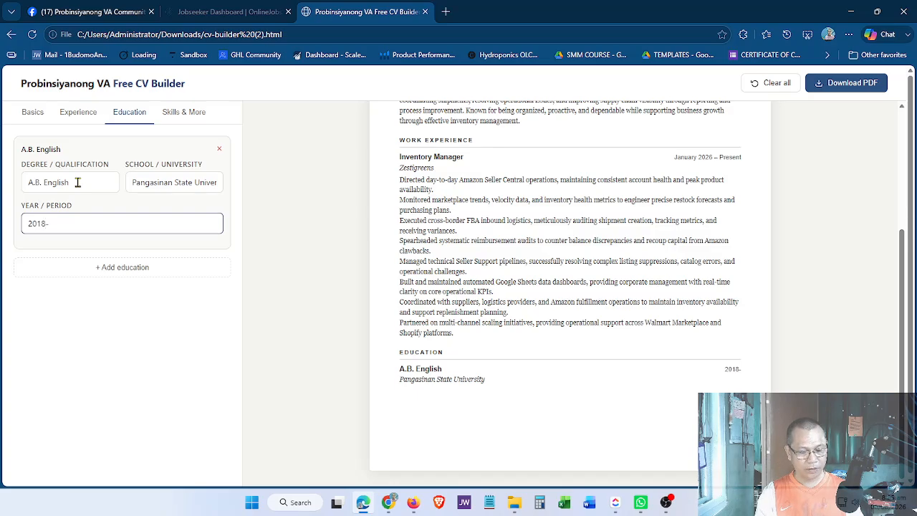
type("2022")
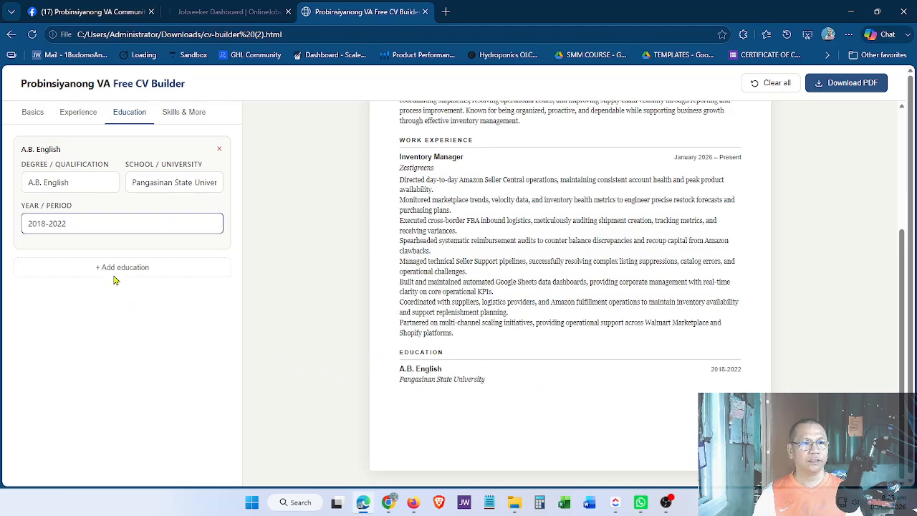
scroll(562, 402, "down", 3)
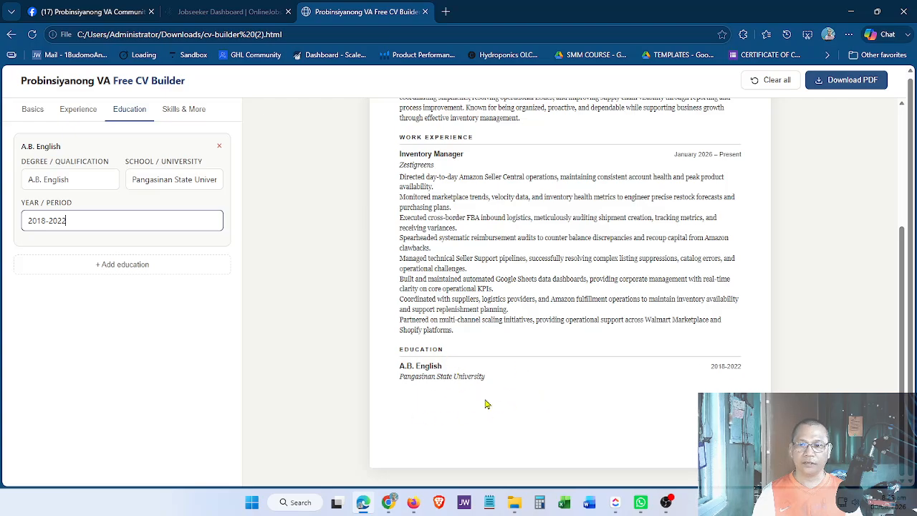
Add a second education entry with degree Computer Programming.
left_click(119, 265)
left_click(76, 296)
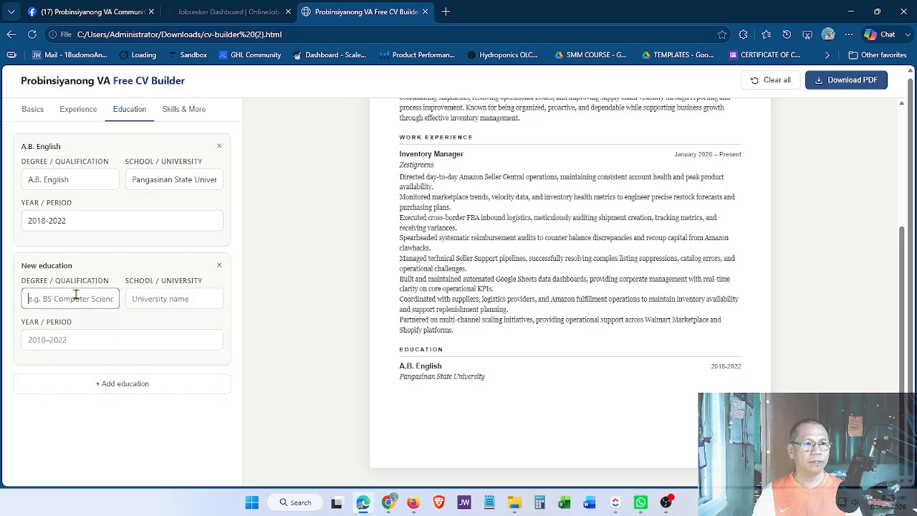
type("Computer")
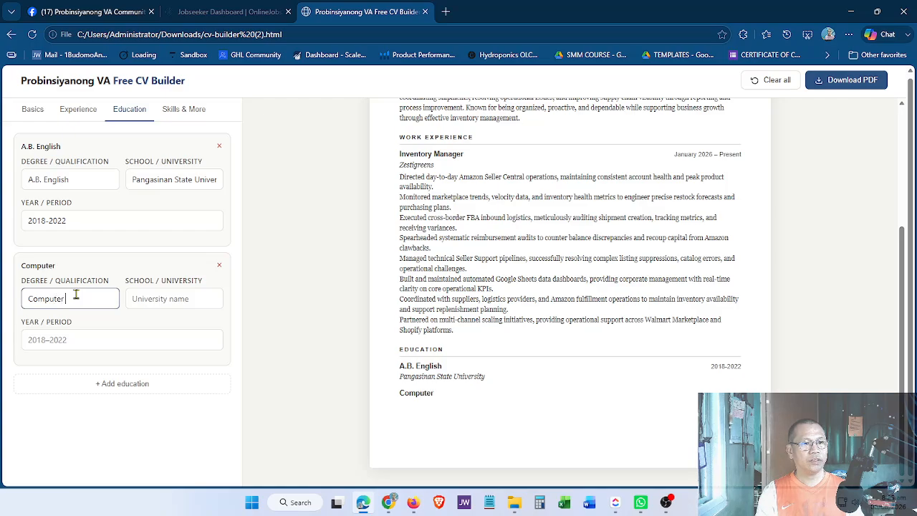
type(" Programming")
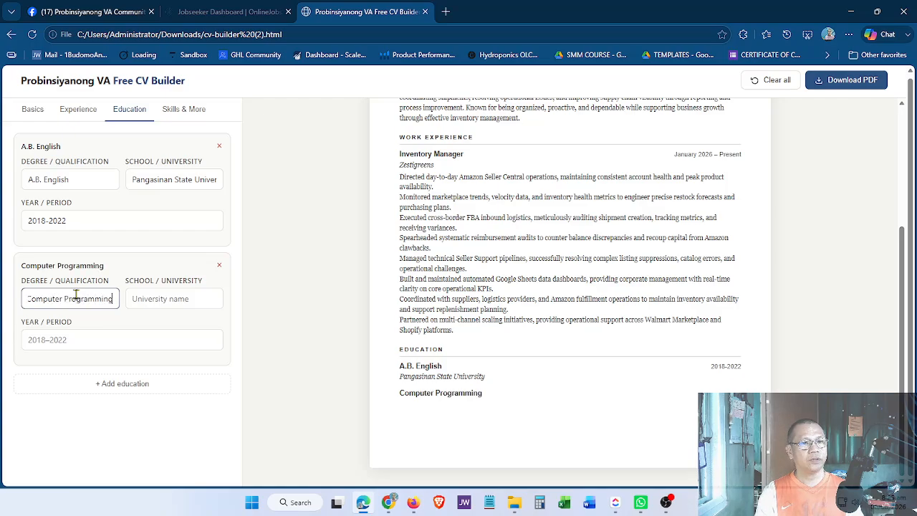
key("Tab")
Set its school to System Technology Institute and its period to 2012-2017.
type("Ssyst")
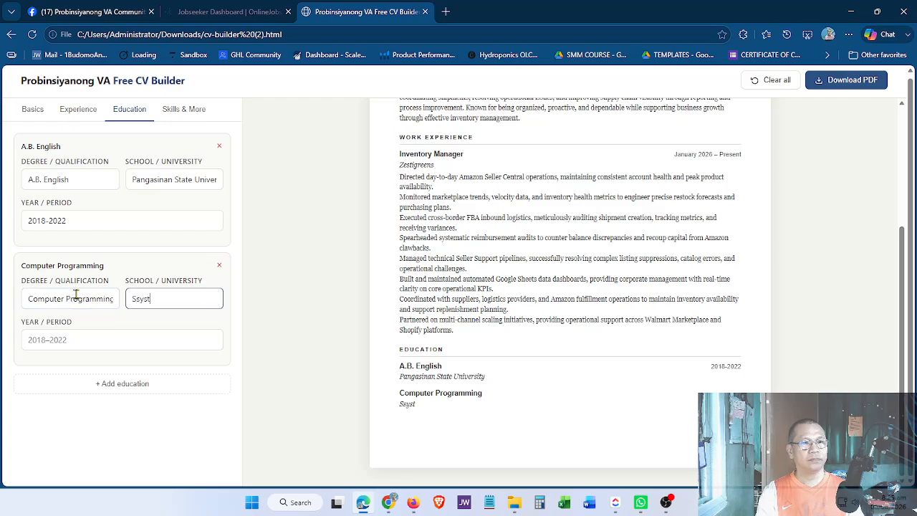
type("sys")
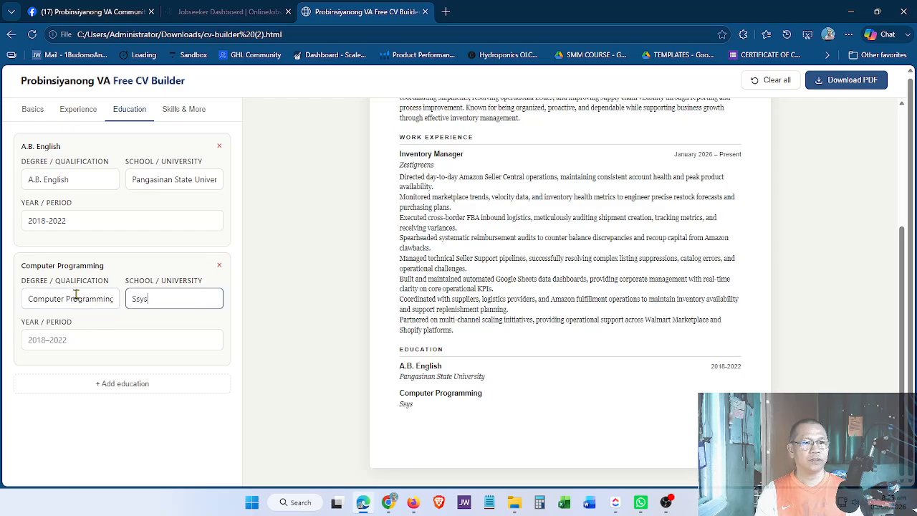
key("BackSpace")
key("BackSpace")
type("ystem")
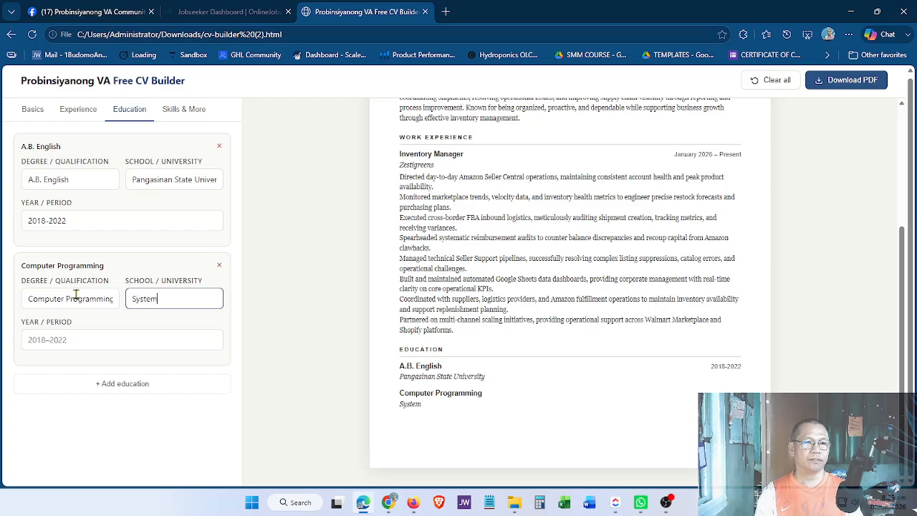
type(" Techonol")
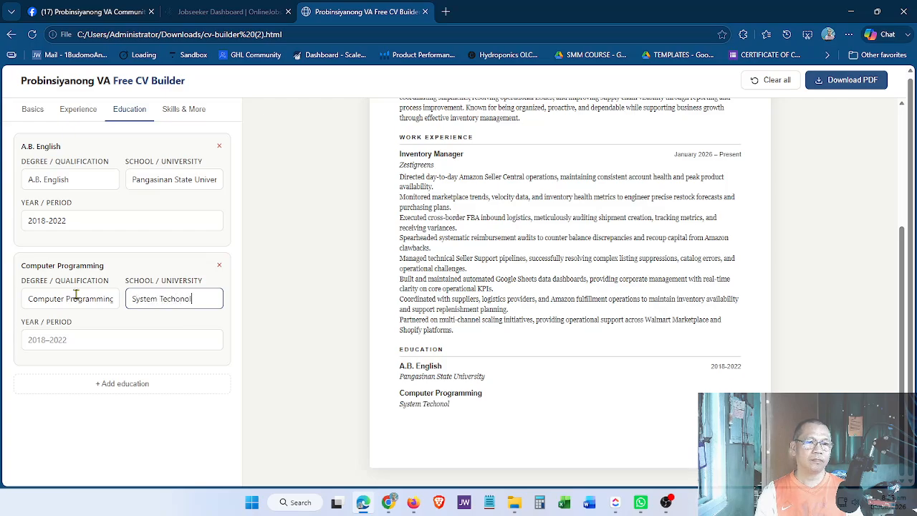
key("BackSpace")
key("BackSpace")
key("BackSpace")
key("BackSpace")
type("nology ")
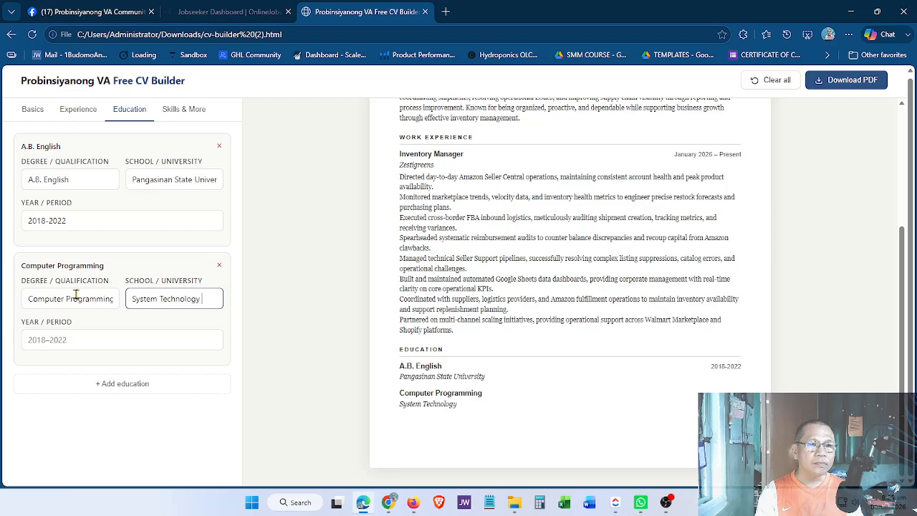
type("Institur")
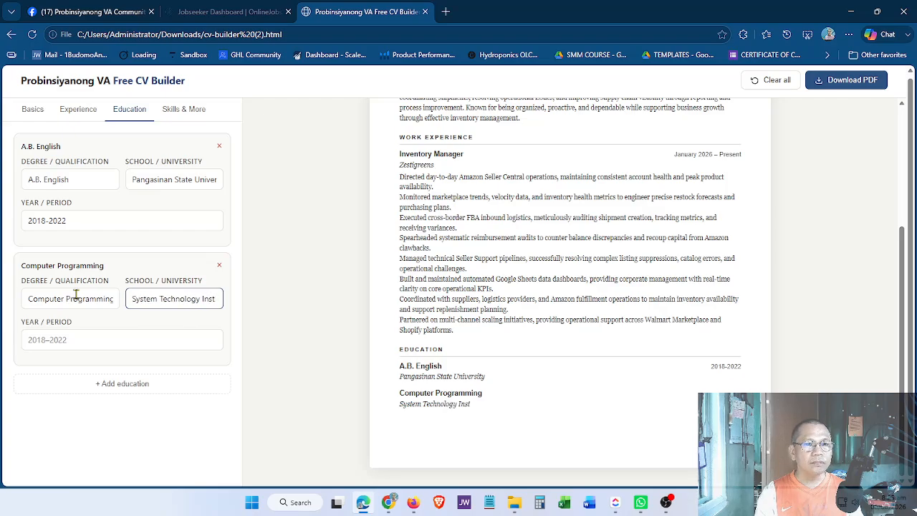
key("BackSpace")
key("BackSpace")
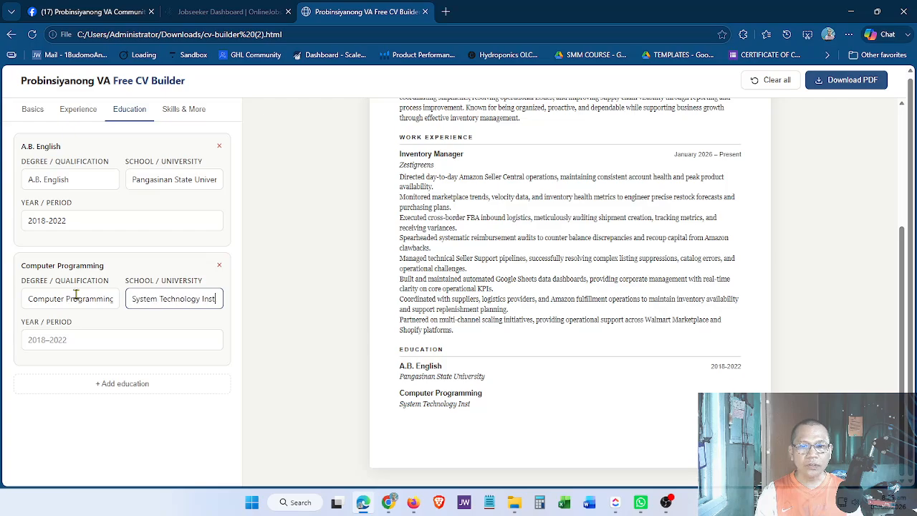
type("ure")
key("Tab")
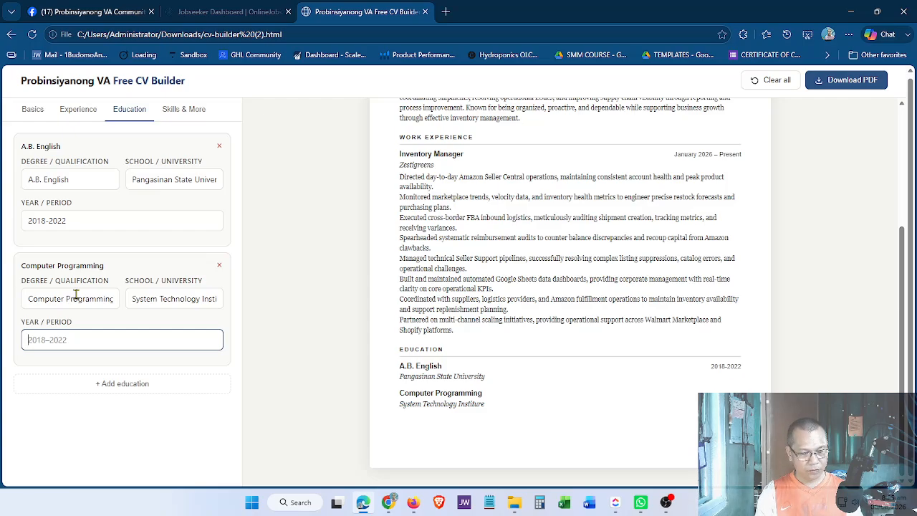
type("2012-20")
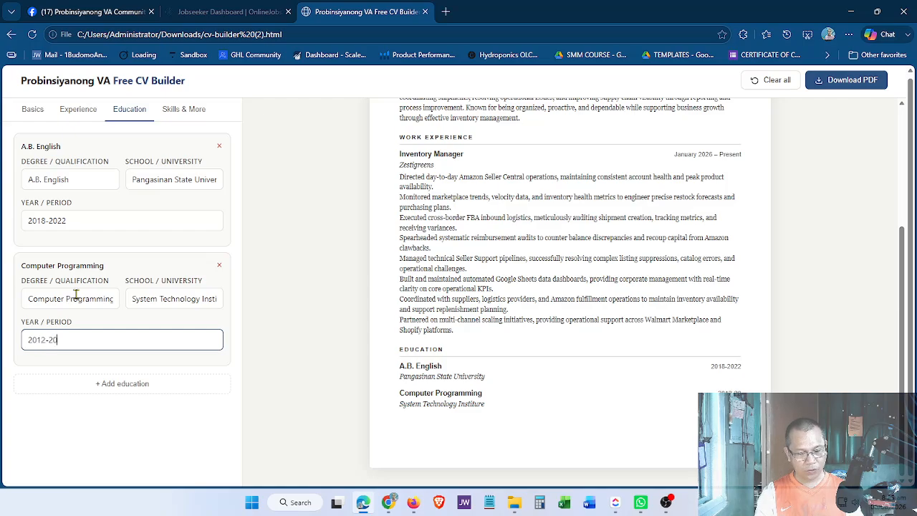
type("17")
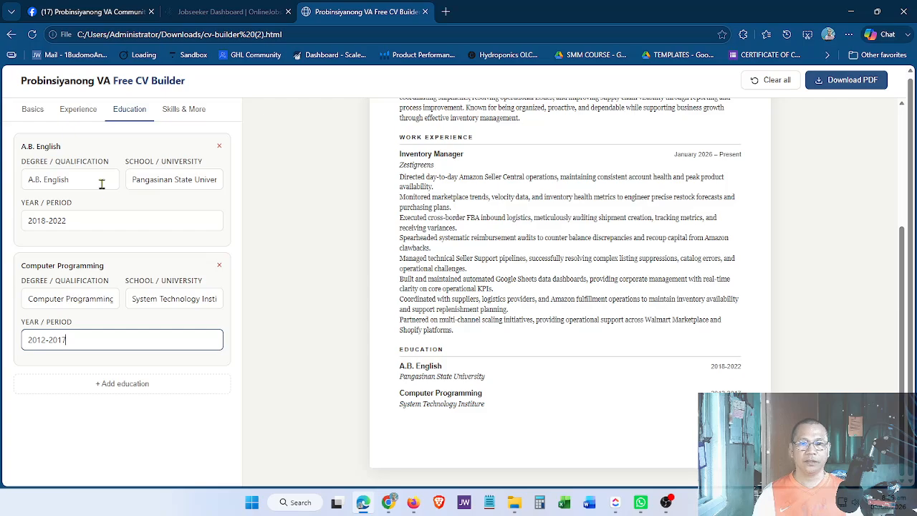
left_click(185, 111)
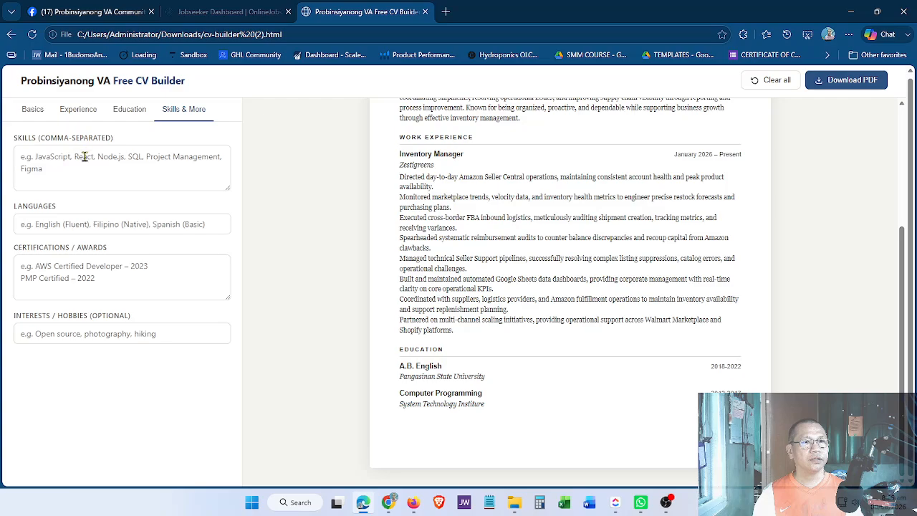
left_click(84, 156)
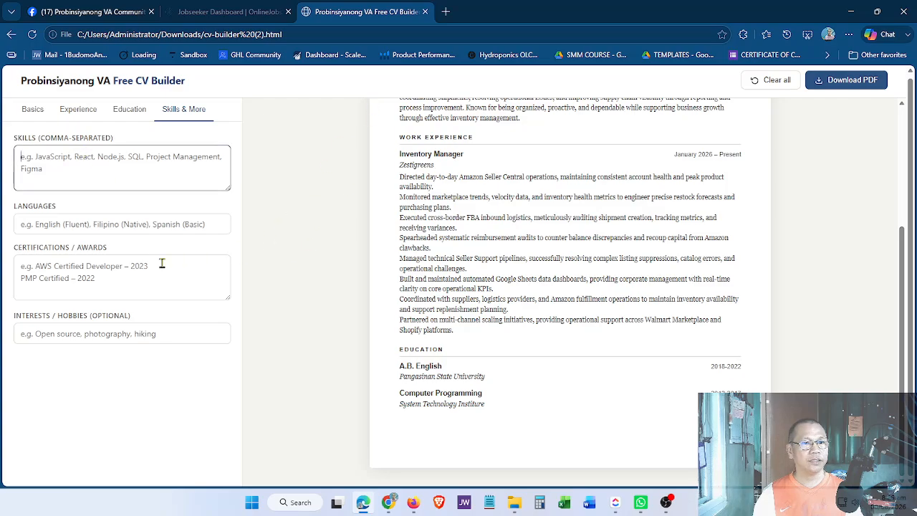
left_click(81, 277)
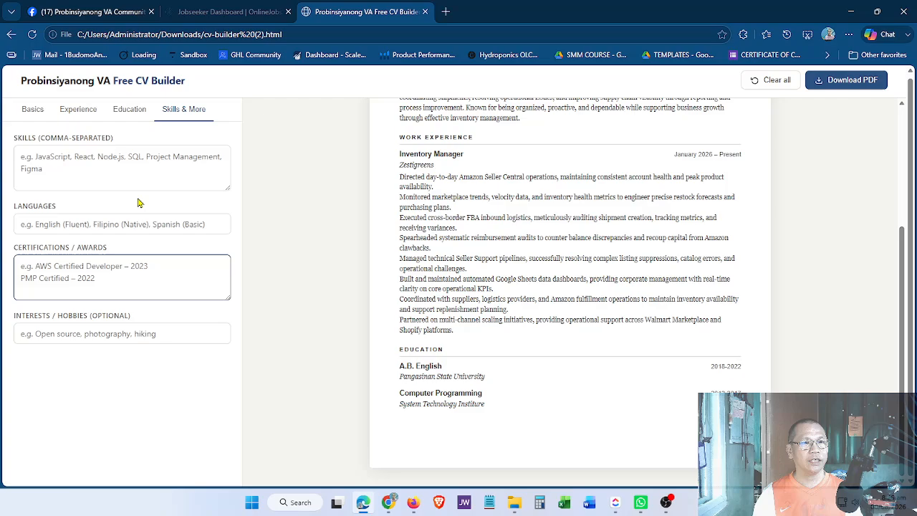
left_click(126, 225)
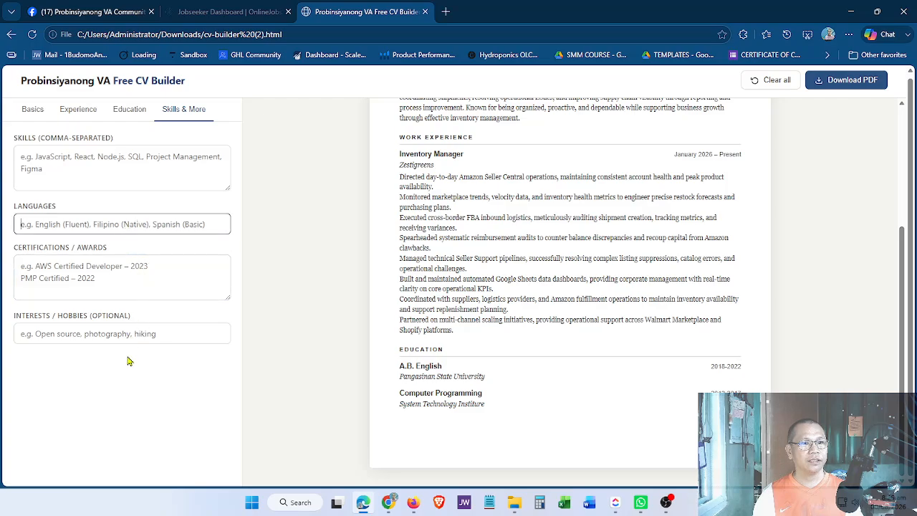
left_click(113, 334)
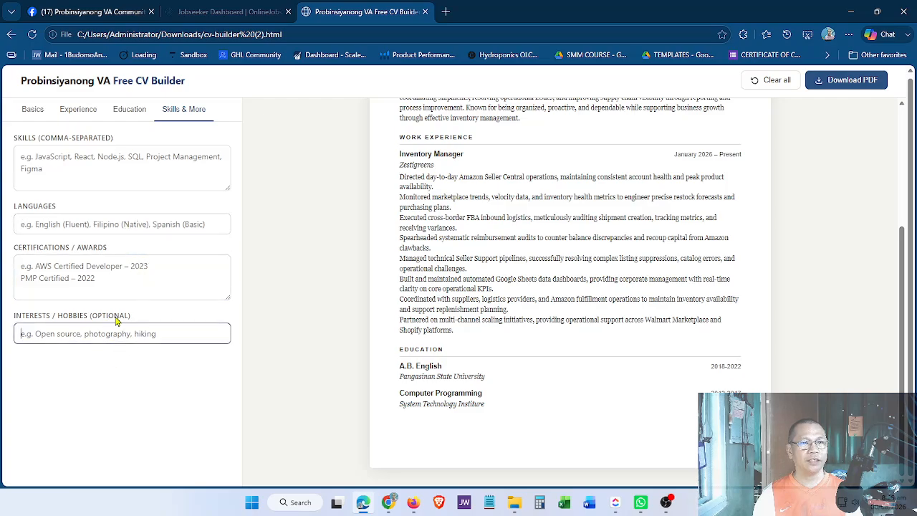
scroll(636, 356, "up", 4)
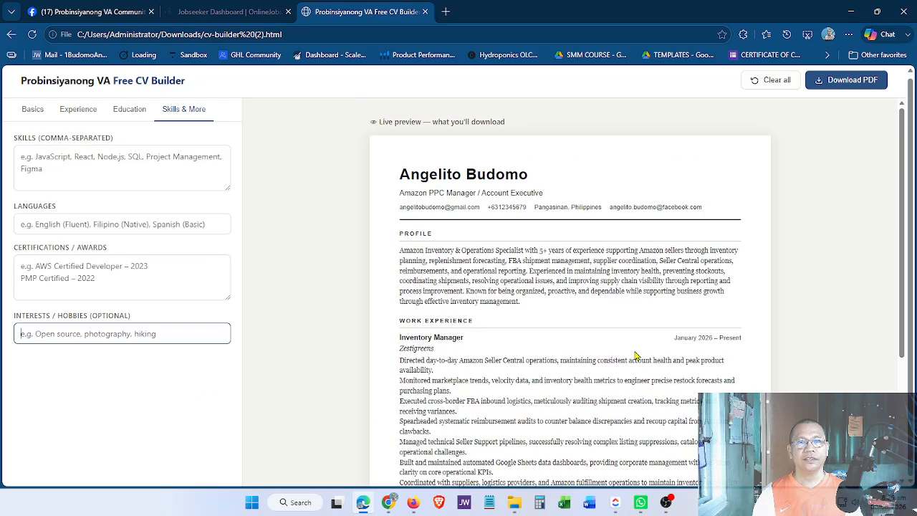
scroll(636, 356, "down", 4)
scroll(637, 357, "up", 1)
scroll(636, 356, "up", 2)
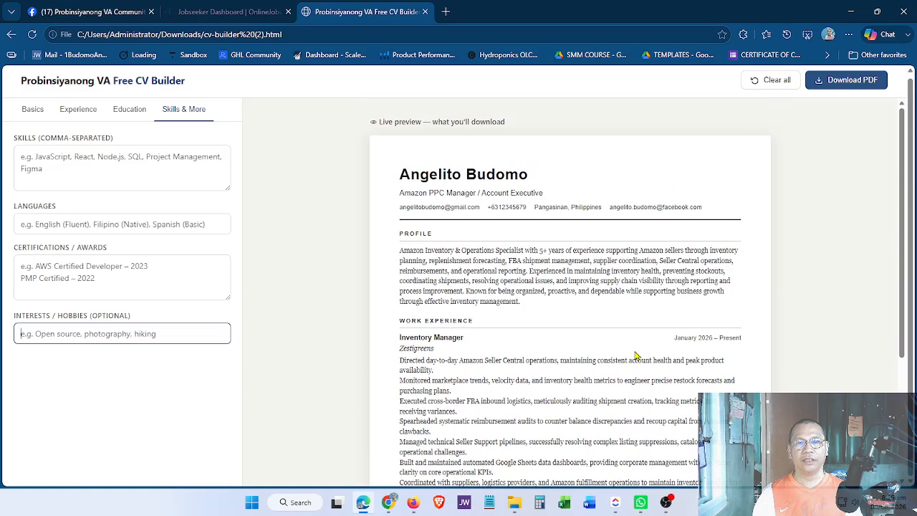
scroll(636, 356, "down", 3)
scroll(636, 356, "up", 3)
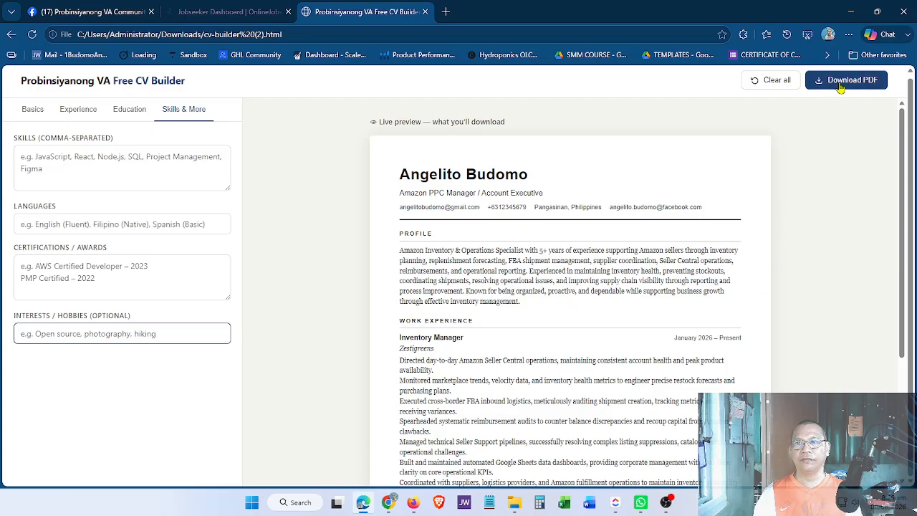
Download the finished CV as a PDF and close the browser's download prompt.
left_click(841, 84)
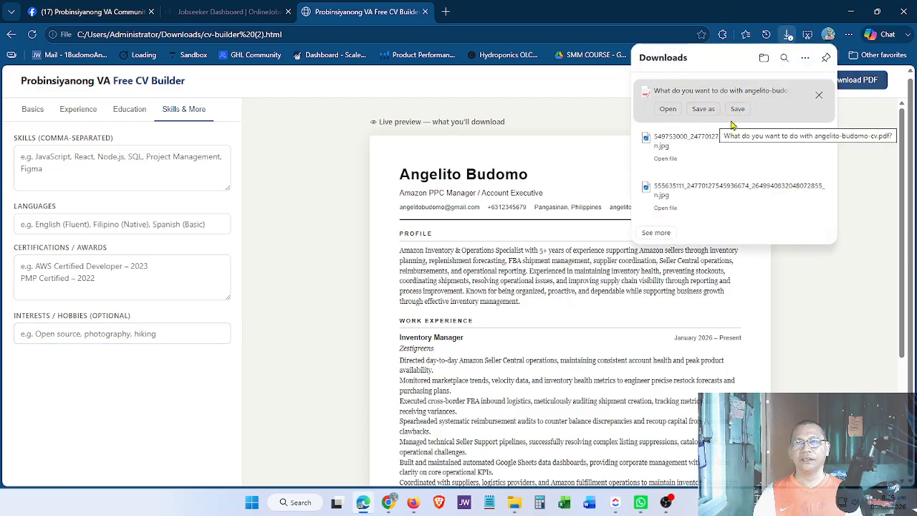
left_click(856, 325)
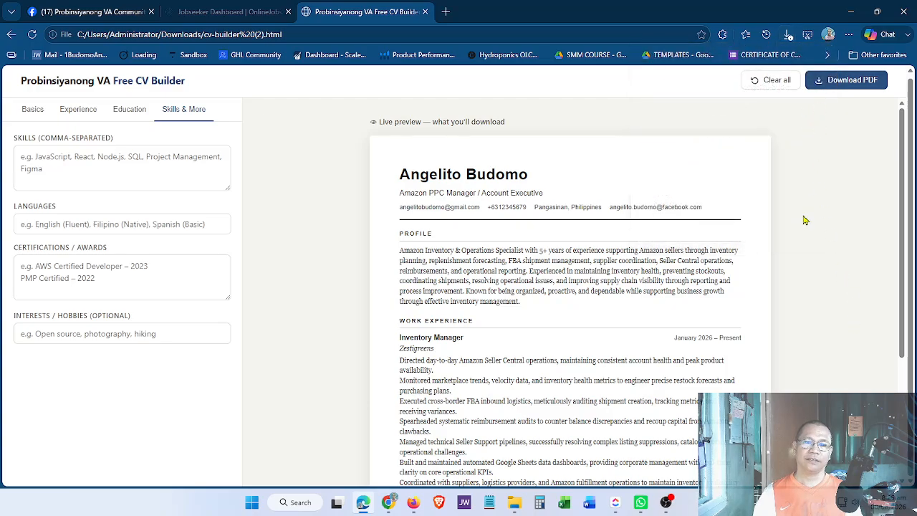
Review the Inventory Manager role at Zestigreens on the Experience tab.
scroll(804, 220, "down", 2)
scroll(805, 220, "down", 1)
scroll(804, 220, "up", 3)
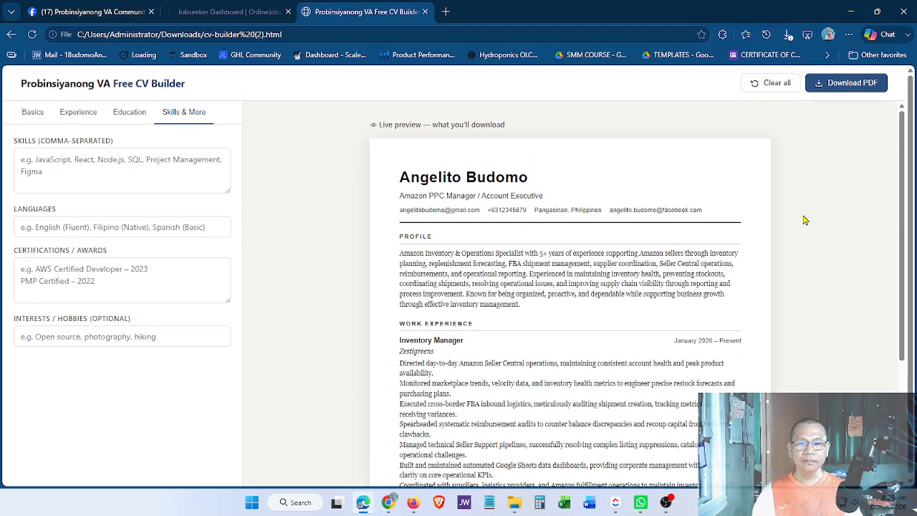
scroll(553, 330, "down", 1)
scroll(553, 330, "down", 1)
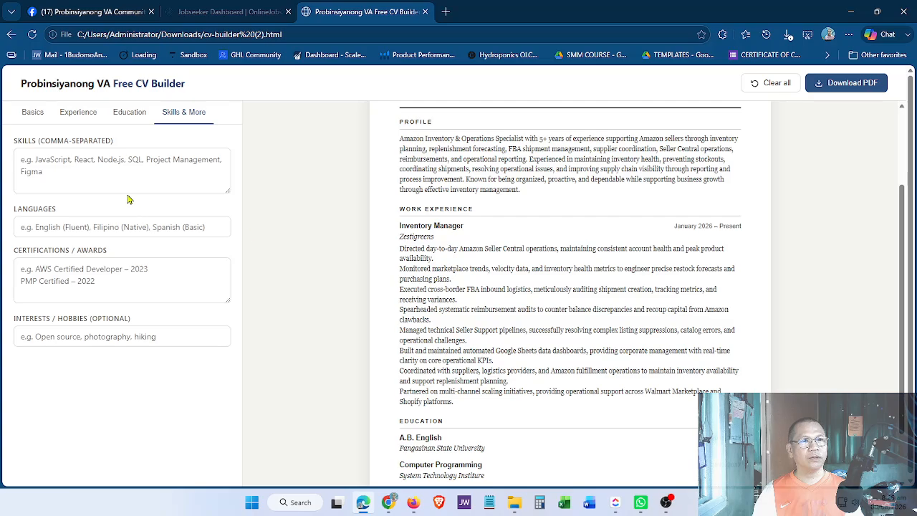
left_click(83, 121)
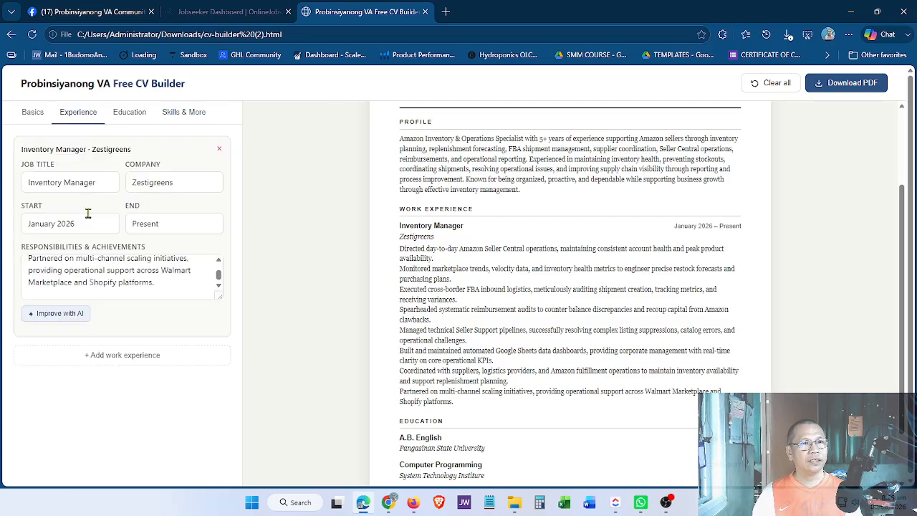
scroll(485, 439, "down", 1)
scroll(453, 410, "down", 1)
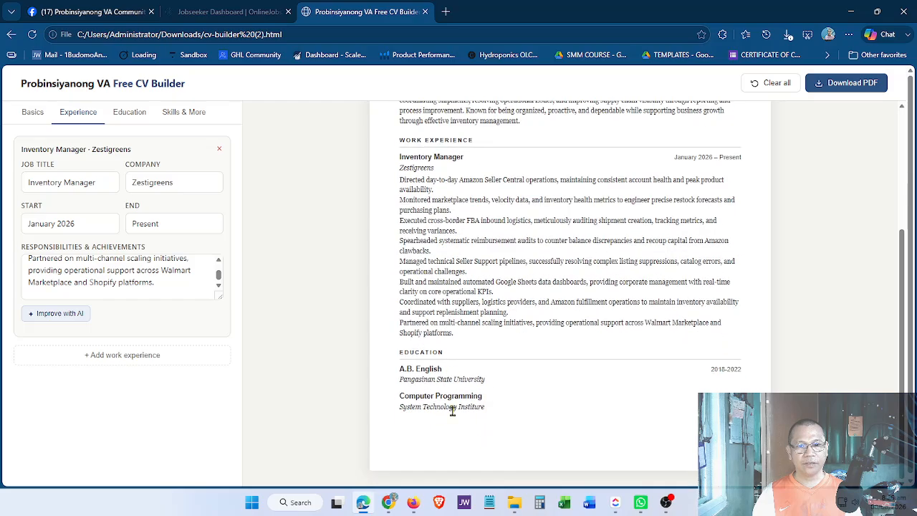
scroll(494, 313, "up", 3)
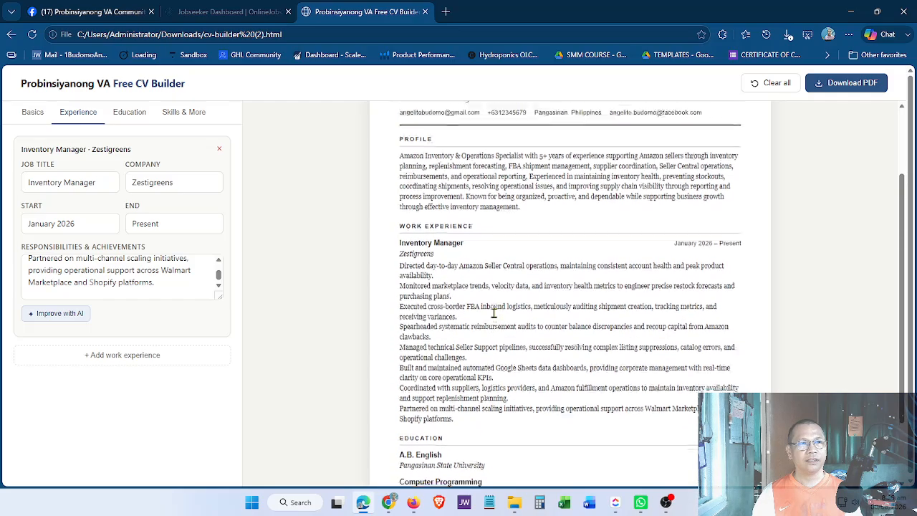
Review the name, contact fields and summary on the Basics tab, briefly checking OBS.
left_click(33, 113)
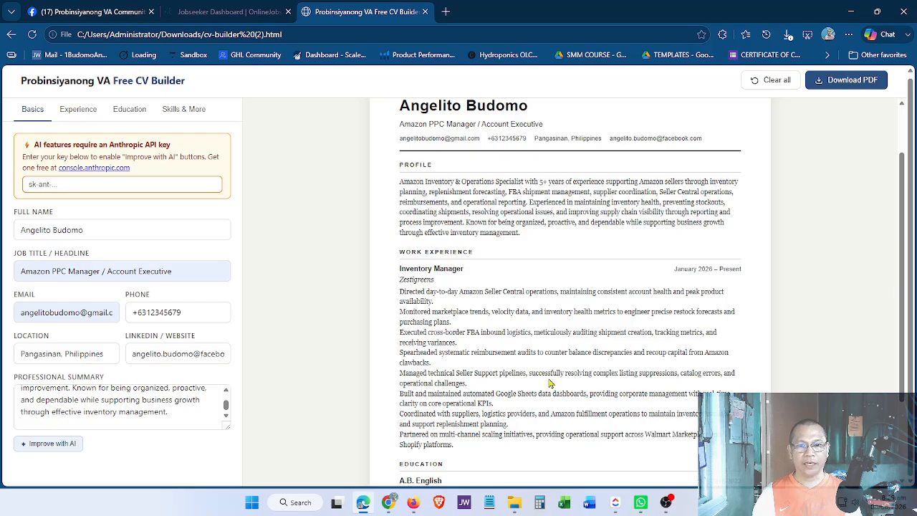
scroll(542, 304, "down", 1)
scroll(542, 305, "down", 2)
scroll(545, 307, "up", 1)
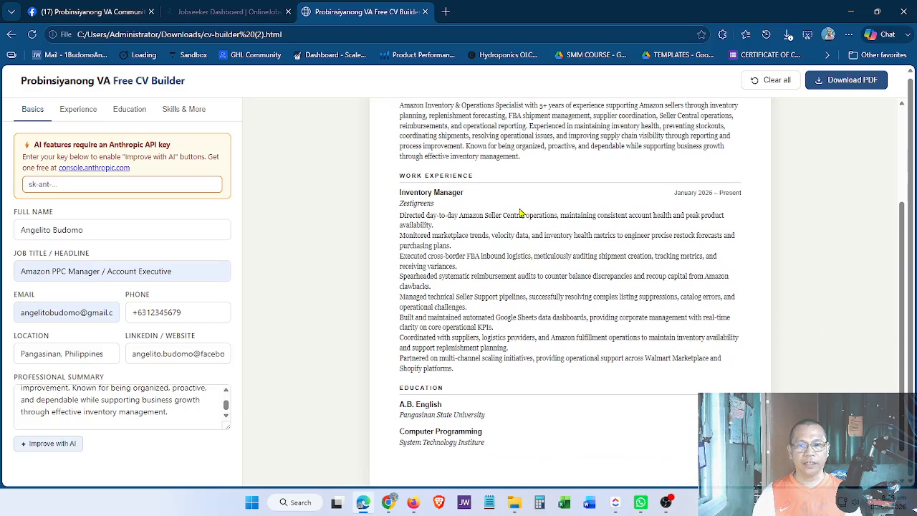
scroll(541, 320, "down", 1)
scroll(540, 321, "up", 3)
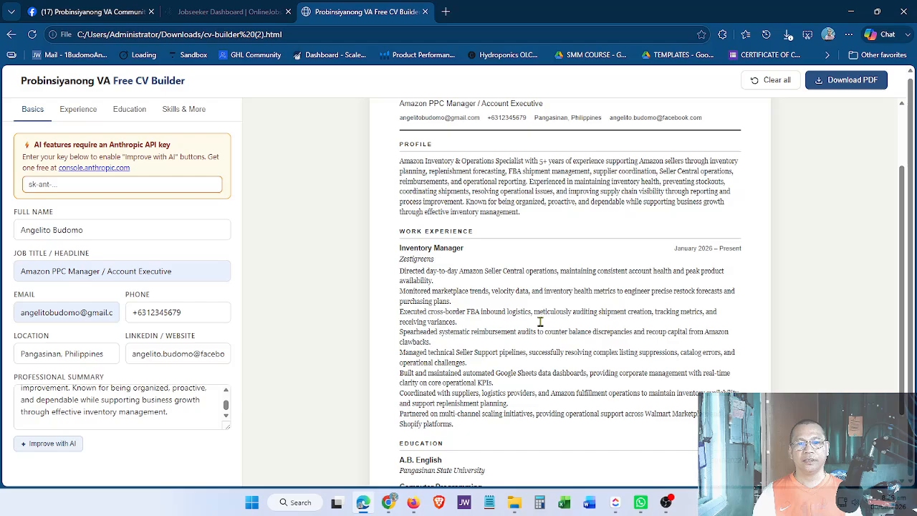
scroll(541, 321, "down", 2)
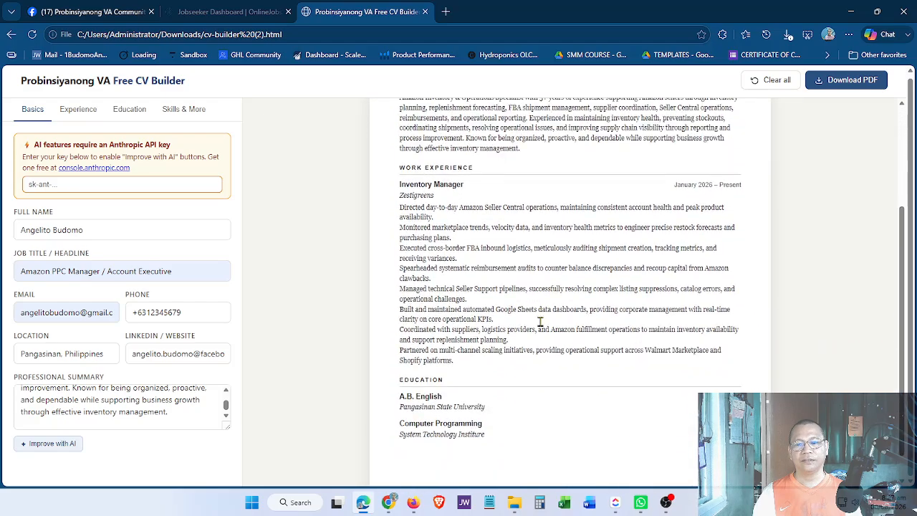
left_click(665, 503)
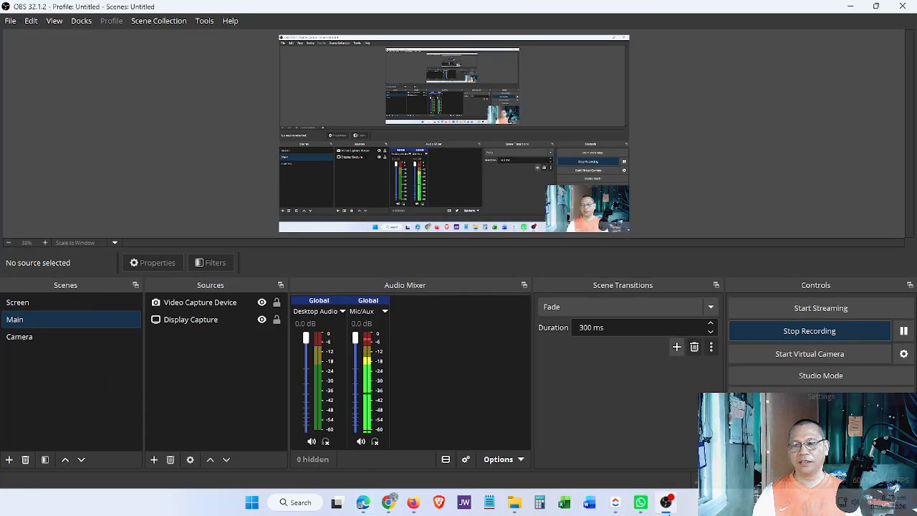
left_click(666, 502)
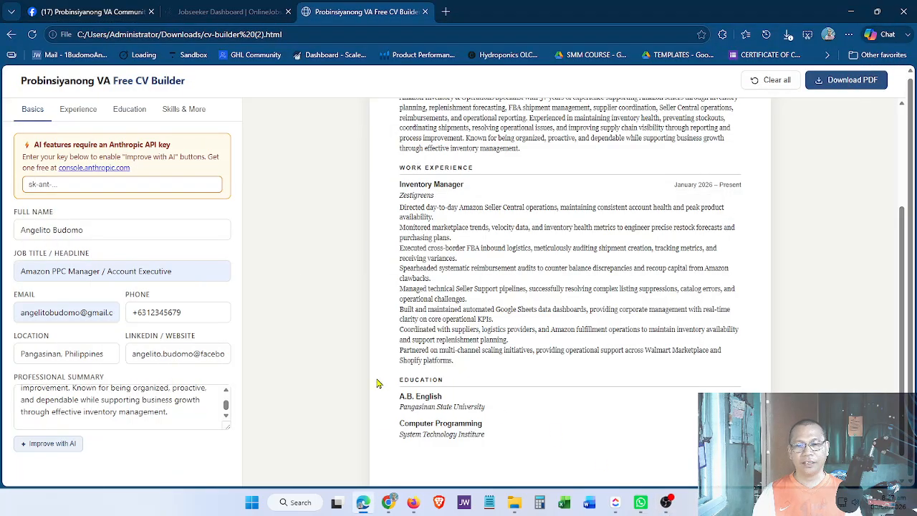
scroll(378, 384, "up", 2)
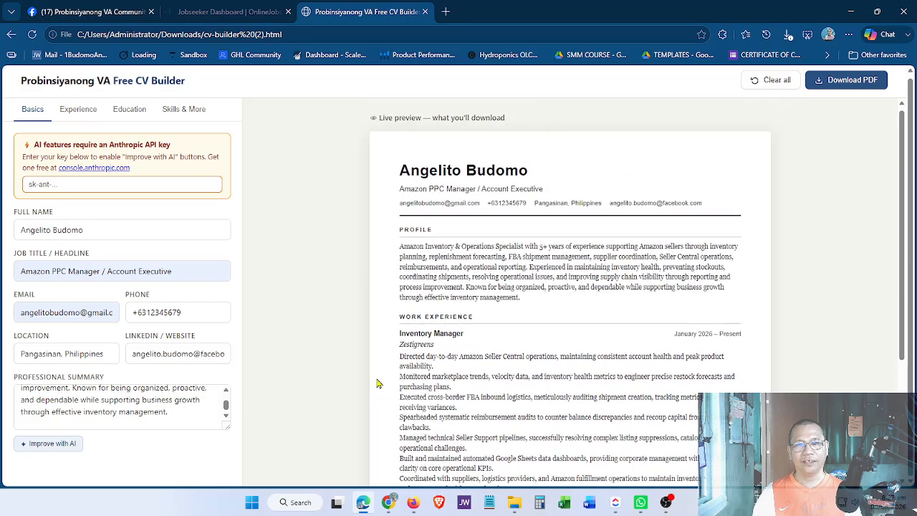
scroll(378, 384, "down", 1)
scroll(377, 383, "down", 1)
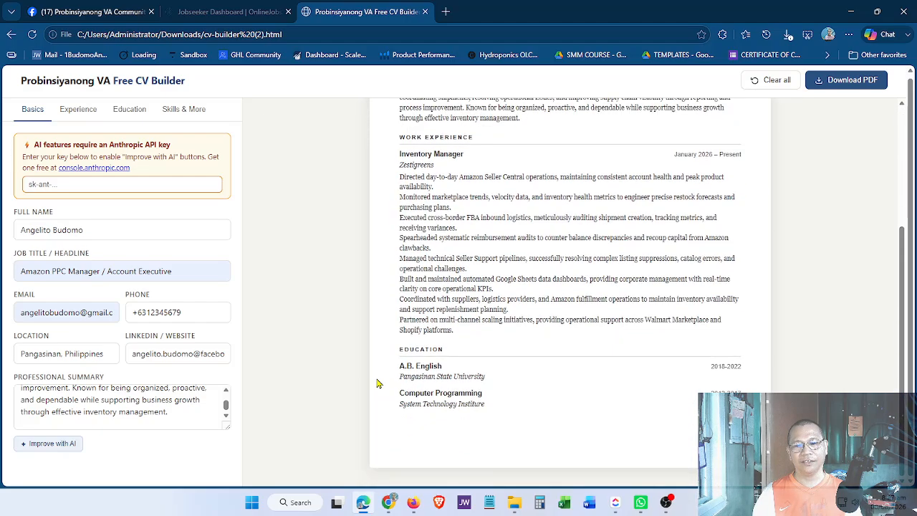
scroll(378, 384, "up", 2)
scroll(378, 384, "down", 3)
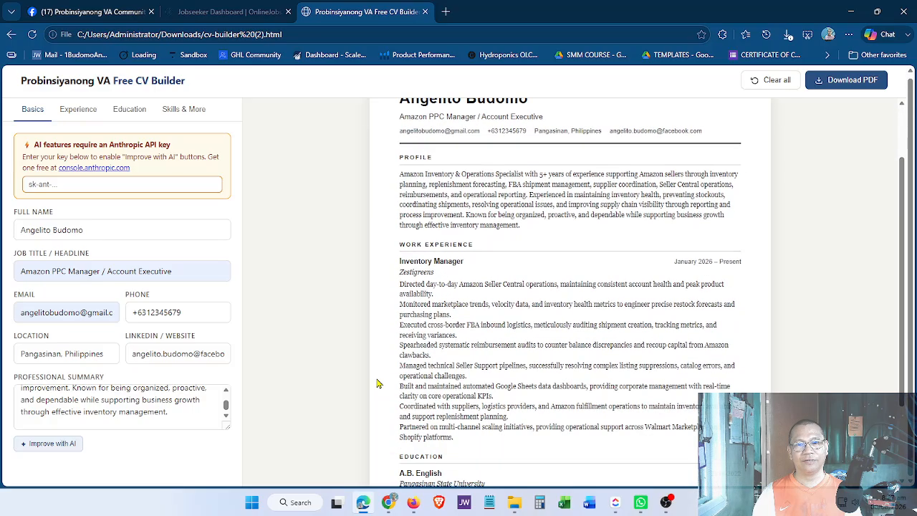
scroll(377, 383, "up", 2)
scroll(378, 383, "down", 2)
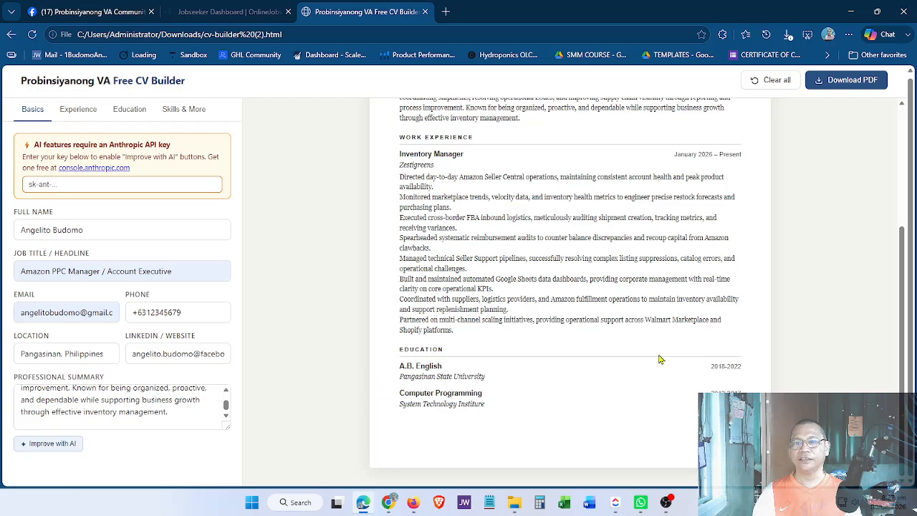
left_click(666, 504)
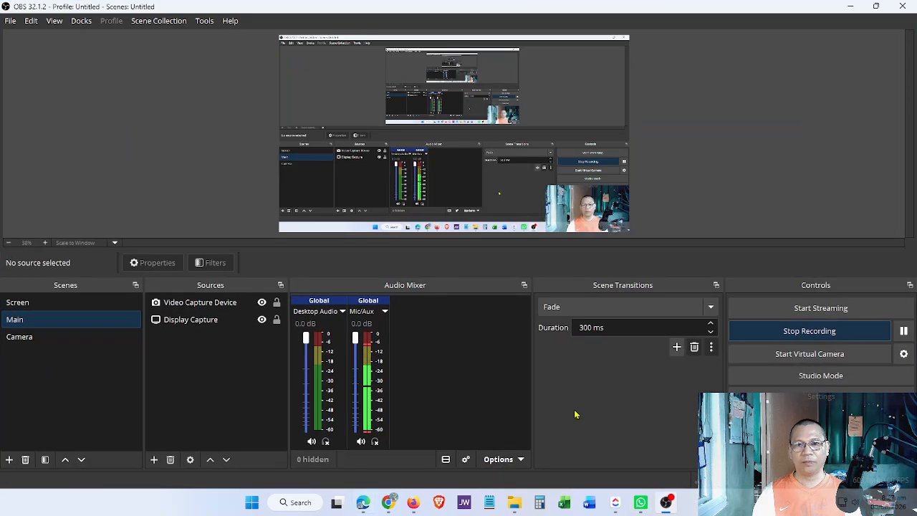
left_click(671, 507)
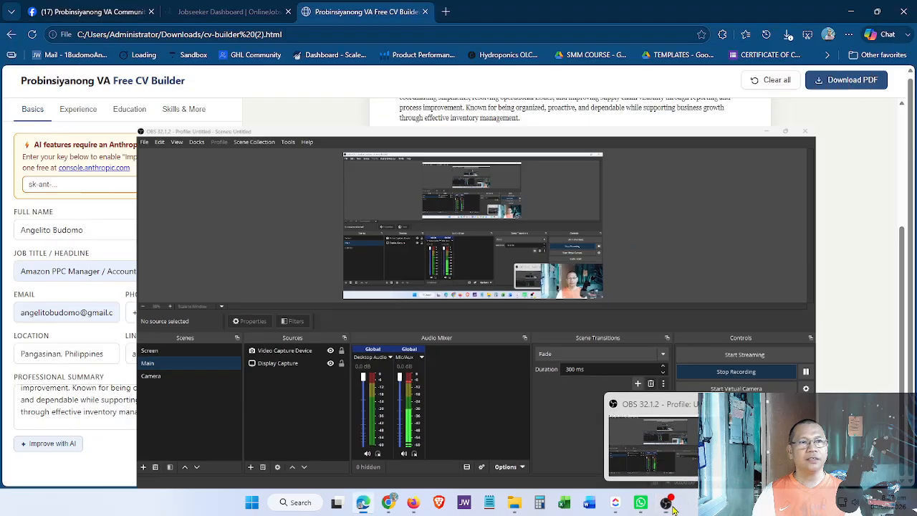